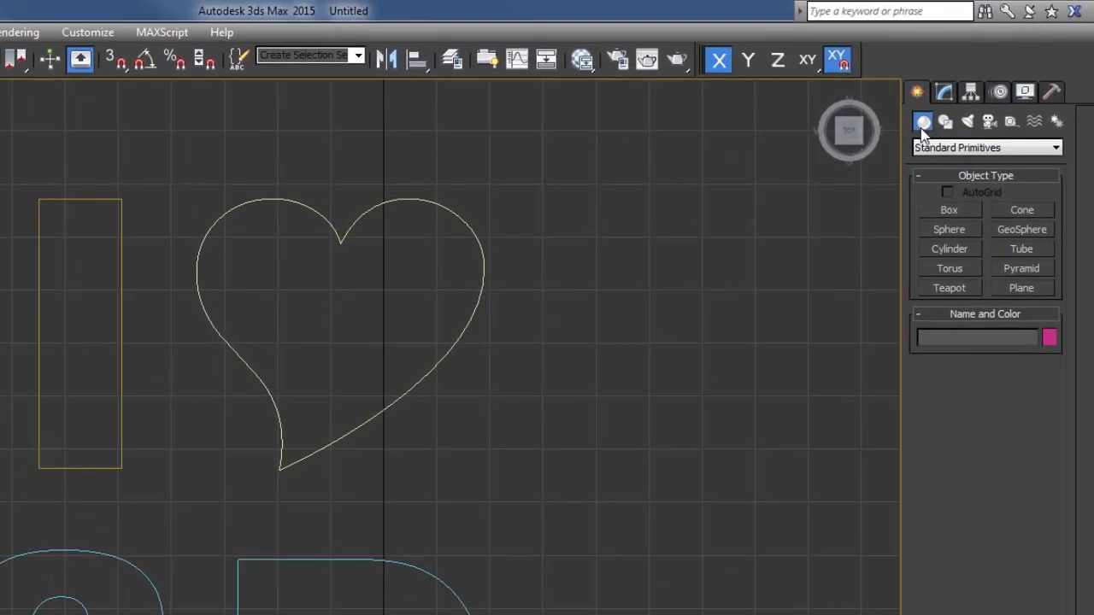
Examine the Text spline's parameters and look through its list of available fonts.
click(945, 122)
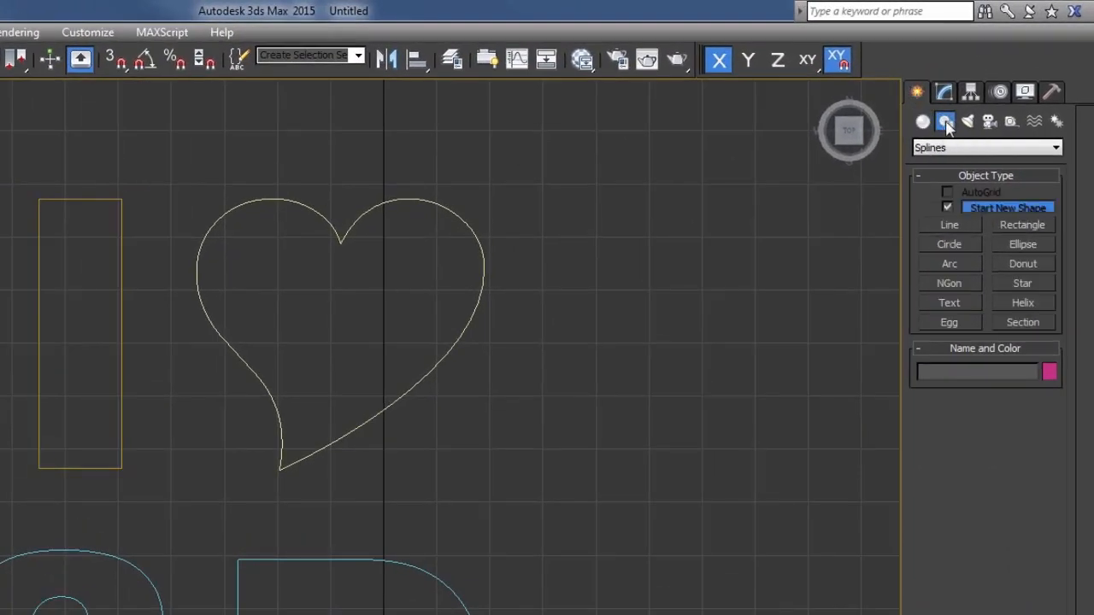
click(947, 302)
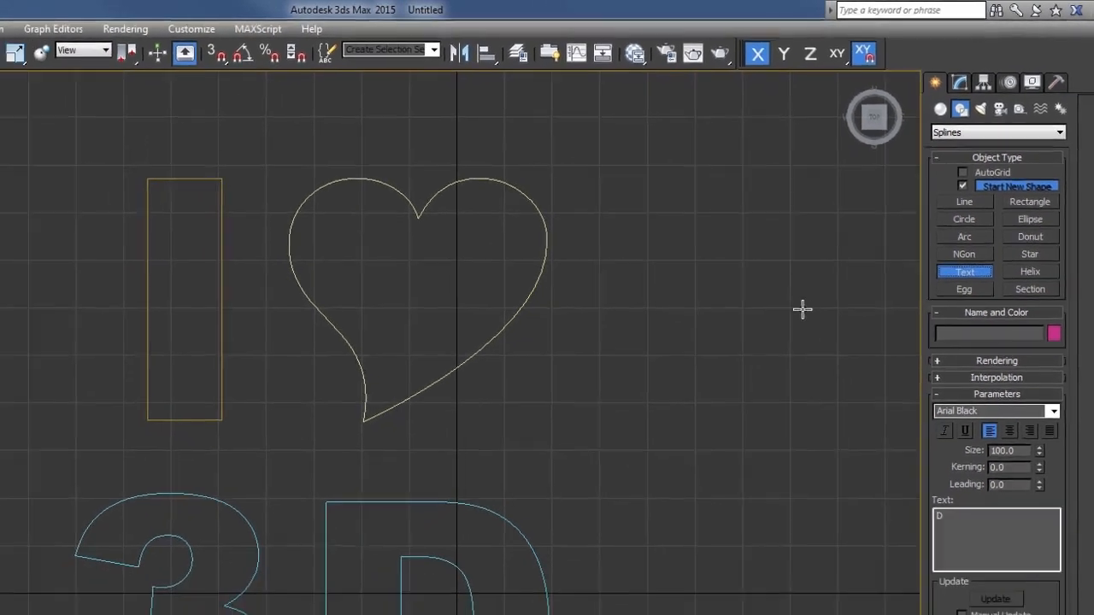
right_click(692, 324)
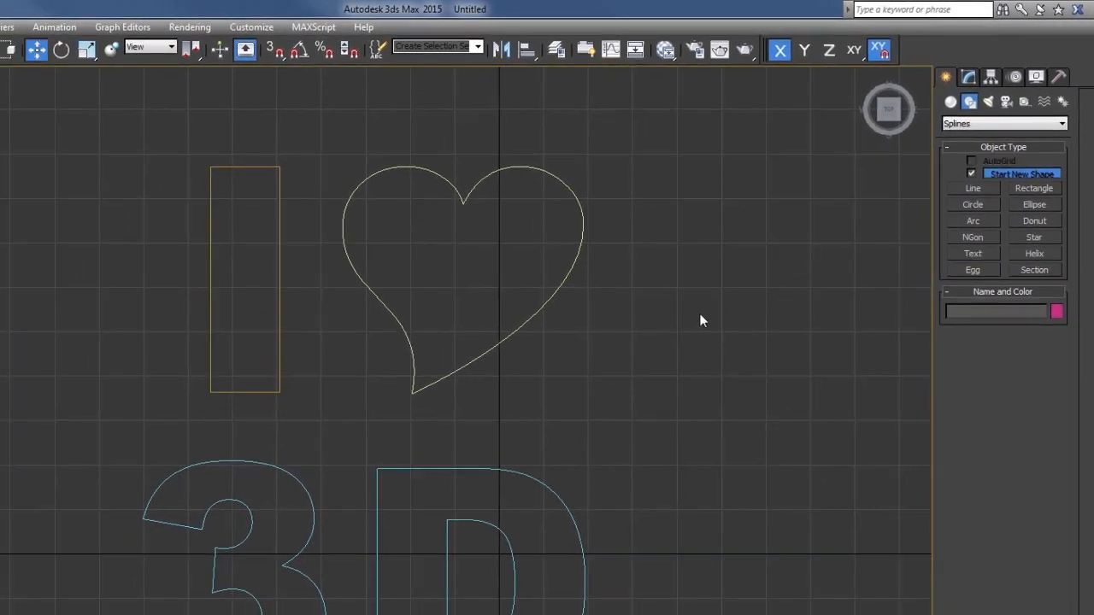
click(971, 257)
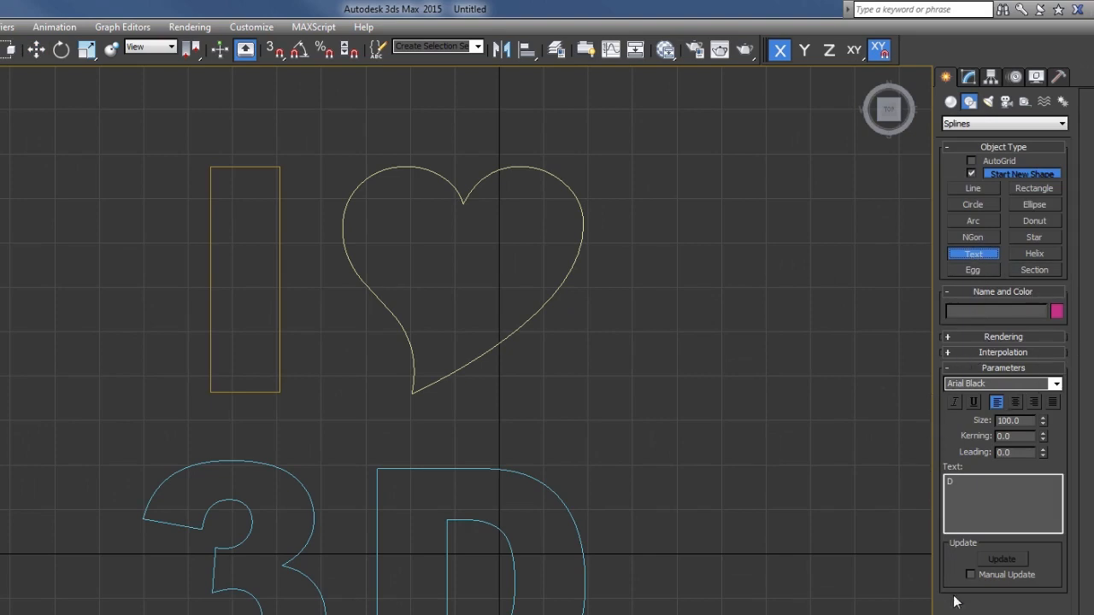
click(1055, 384)
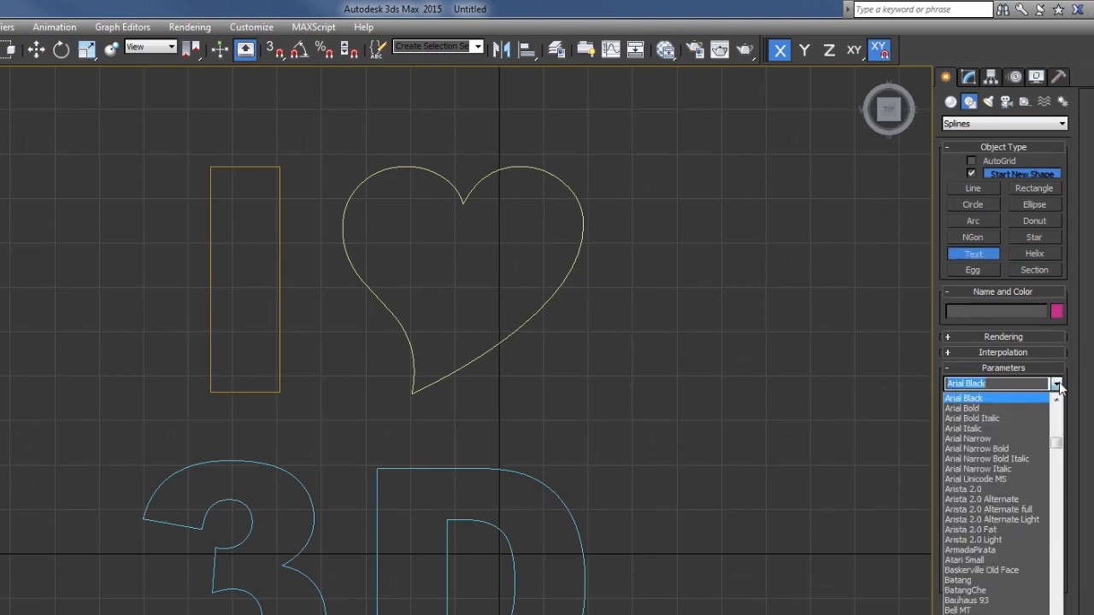
click(1054, 384)
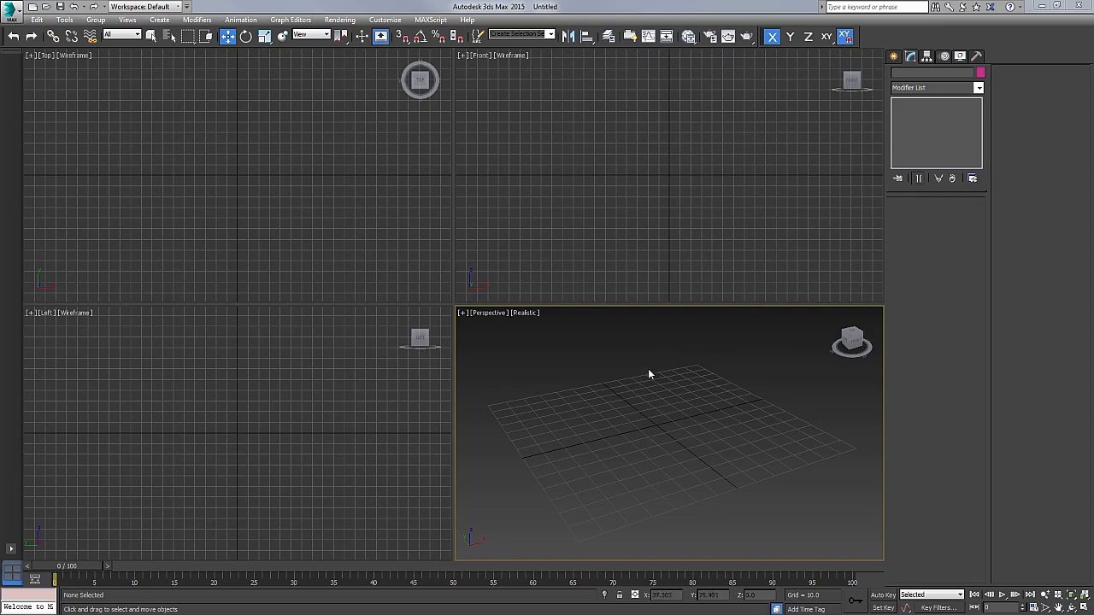
Maximize the Top viewport and display the spline shape creation tools.
click(100, 69)
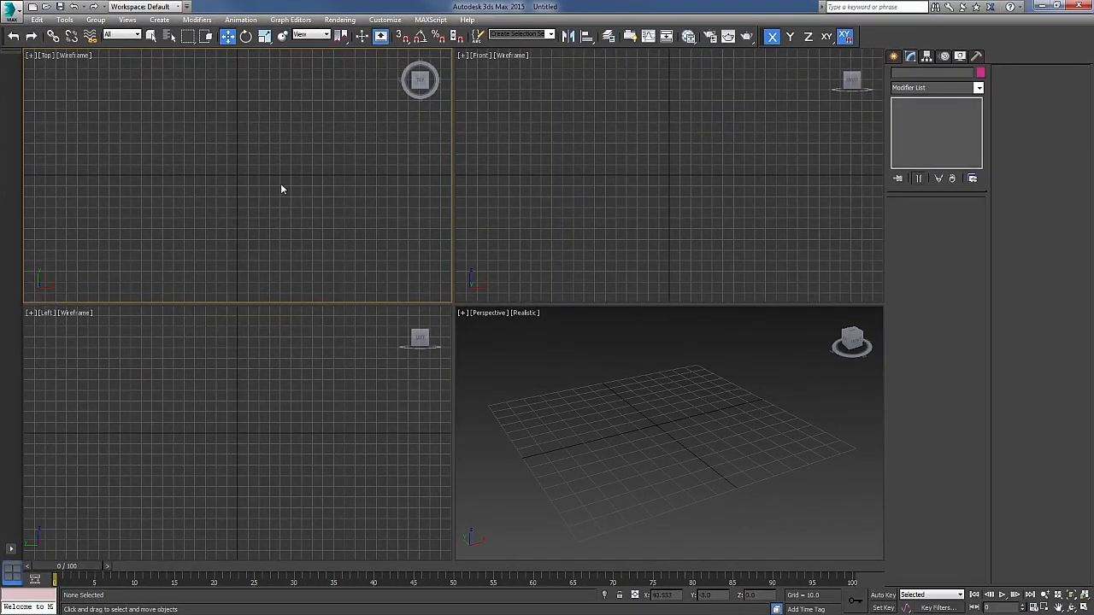
key(alt+w)
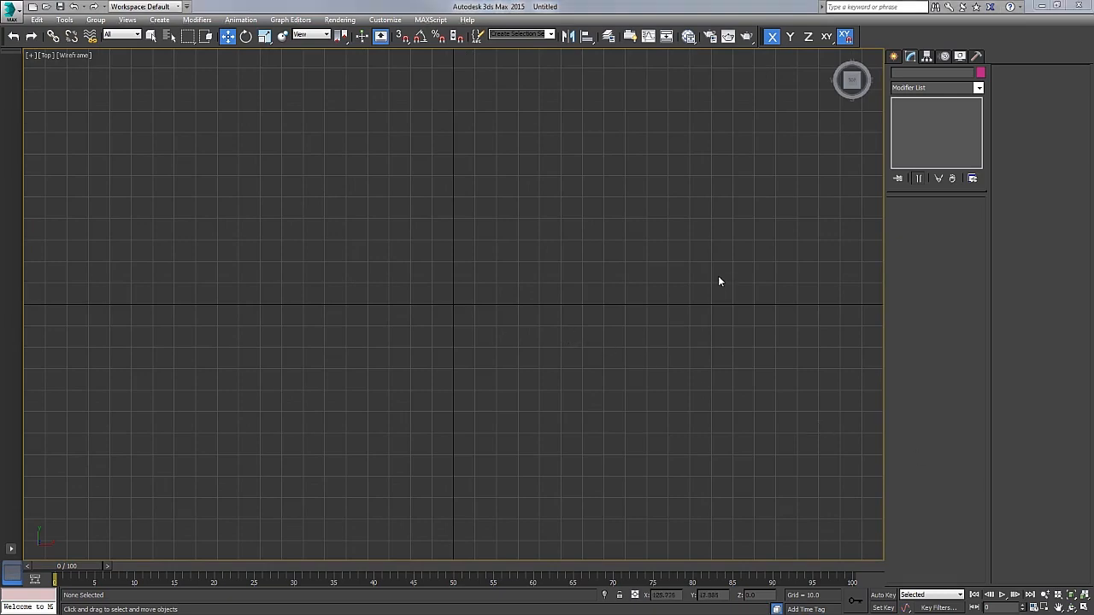
middle_drag(529, 276, 551, 278)
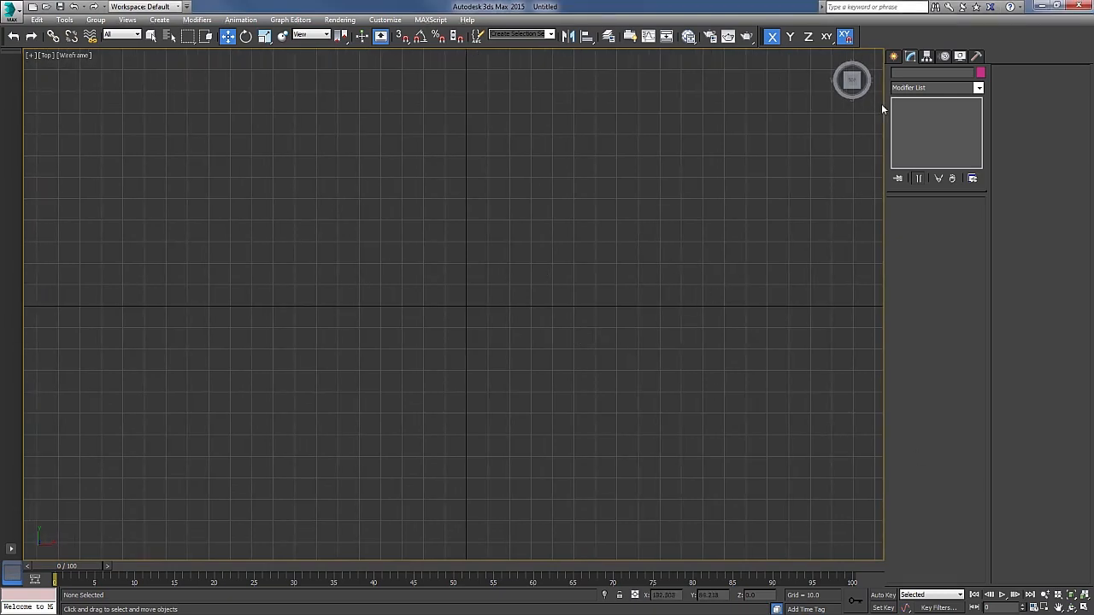
click(893, 56)
click(910, 74)
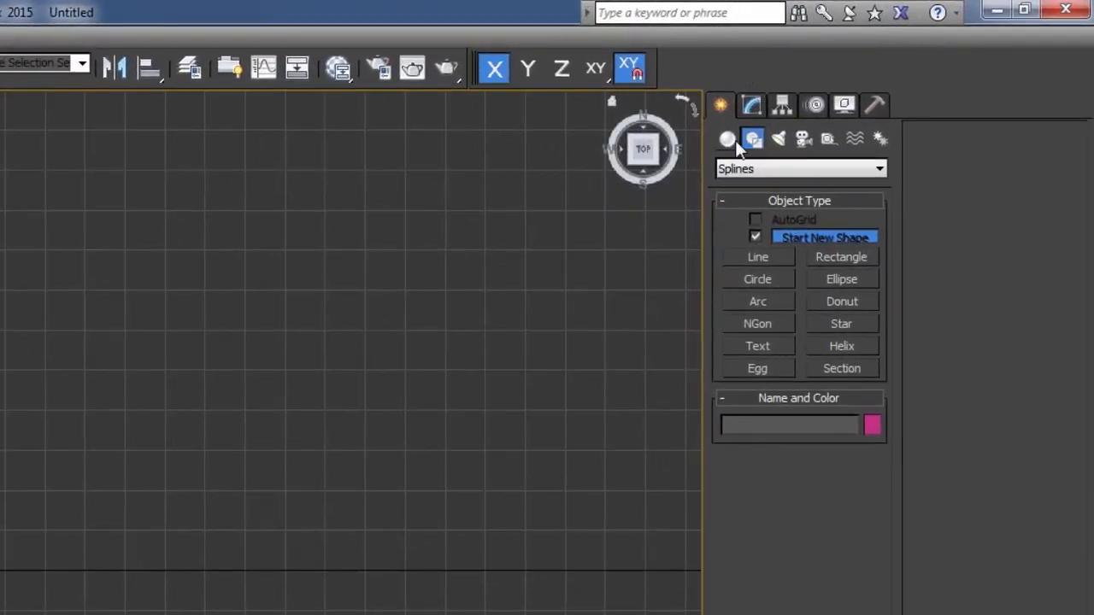
Try resizing the command panel between its narrow and wide widths, toggling the viewport grid off and on.
key(g)
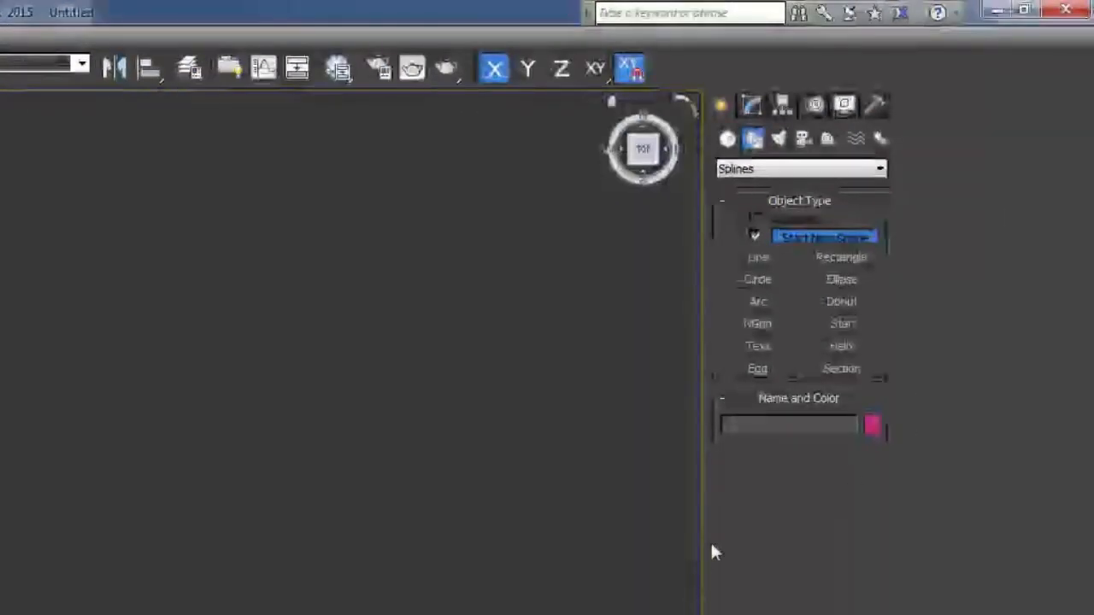
drag(704, 547, 898, 546)
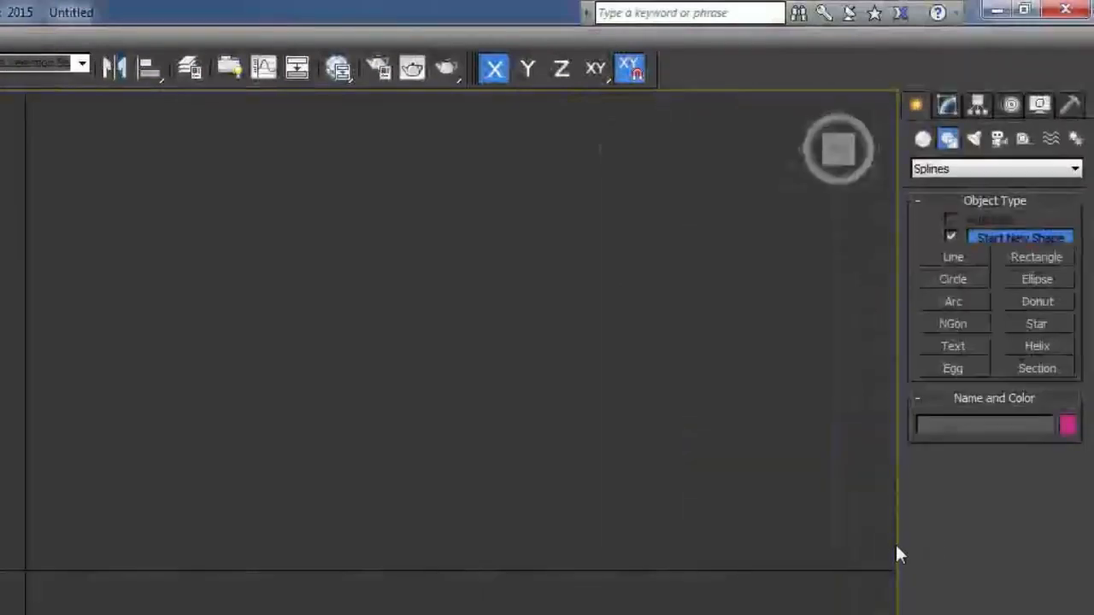
key(g)
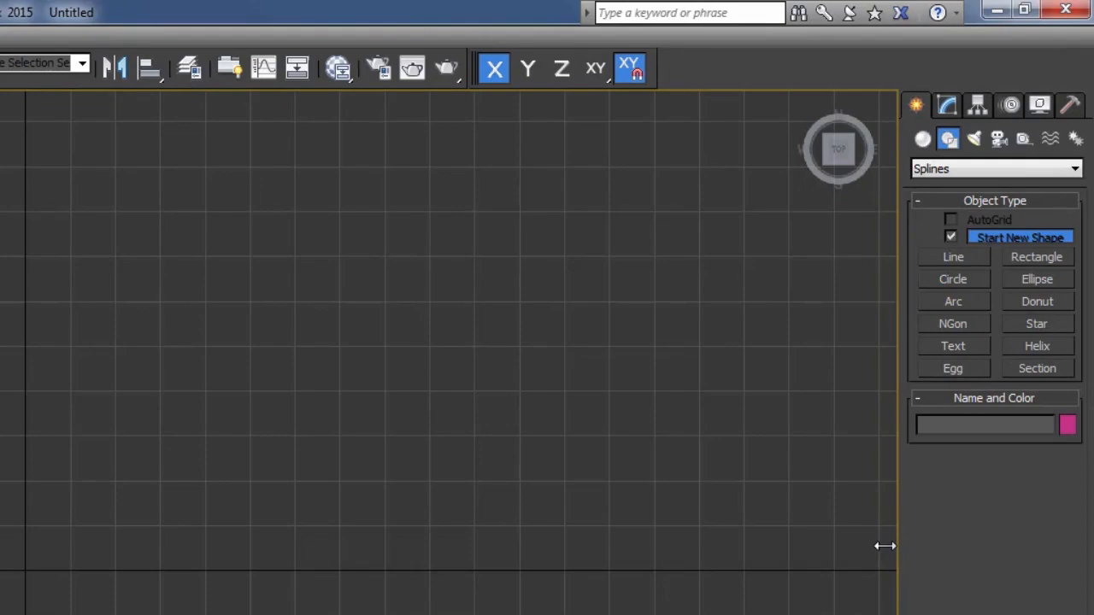
drag(885, 545, 799, 550)
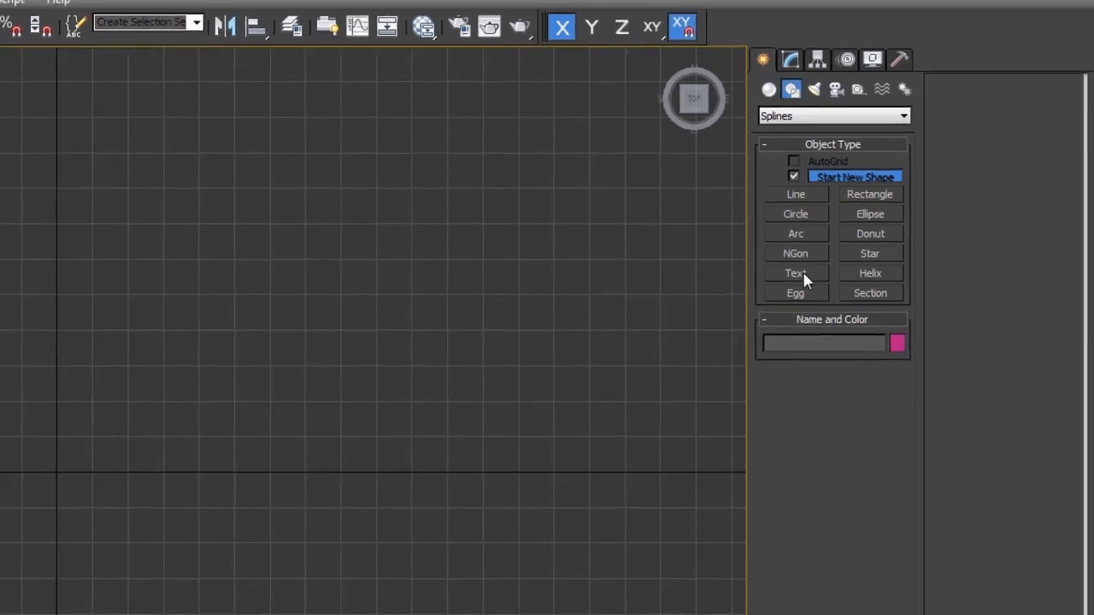
Set up a Text spline reading "I" in the Arial Black font.
click(806, 256)
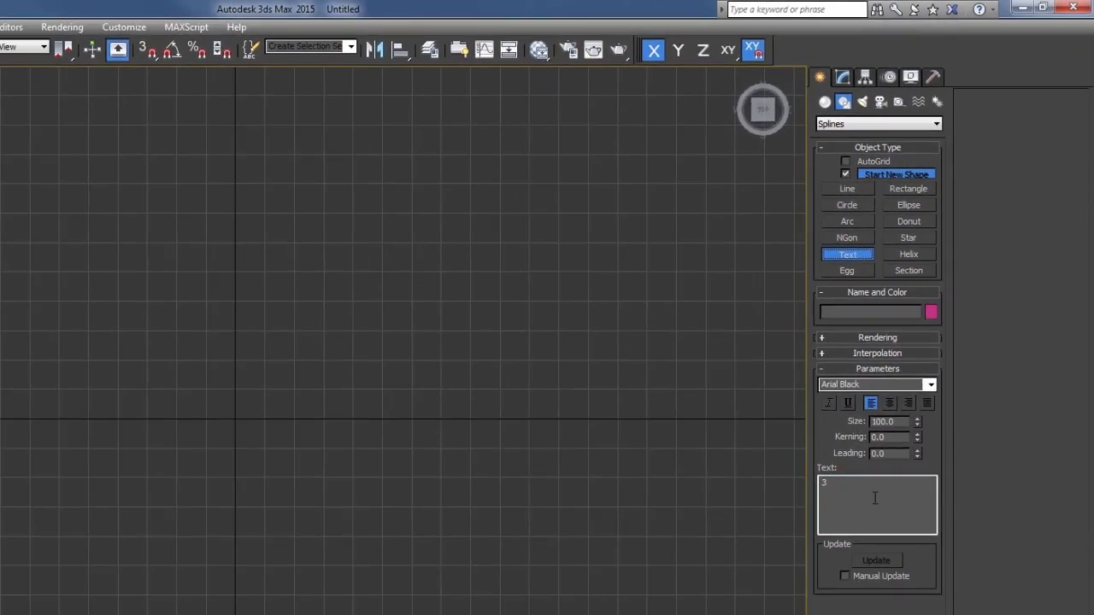
drag(867, 488, 822, 484)
text(I)
drag(832, 487, 810, 487)
click(932, 385)
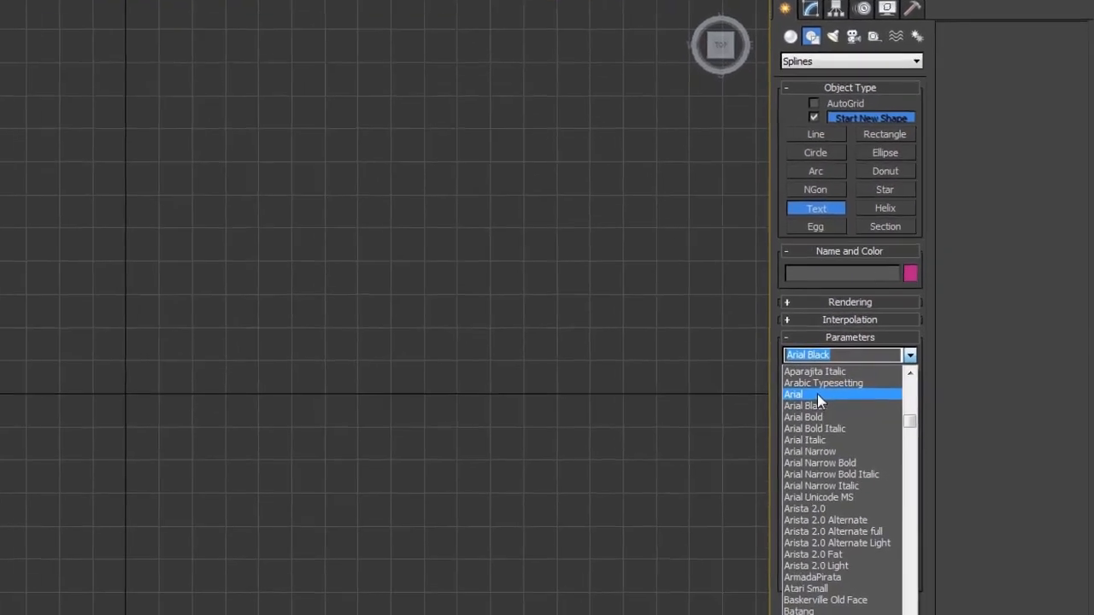
click(807, 406)
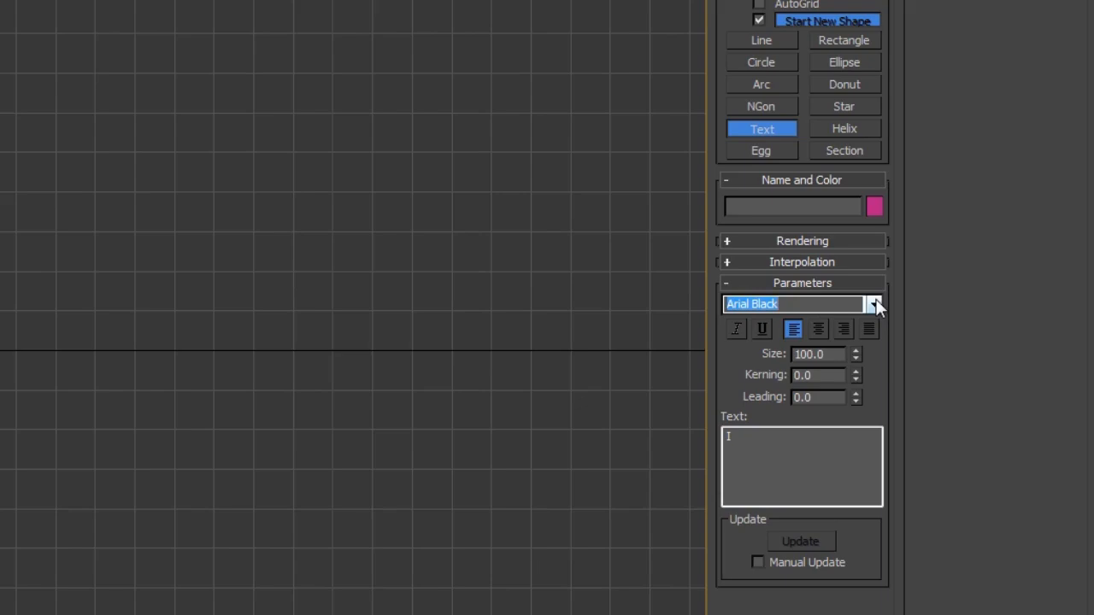
click(874, 304)
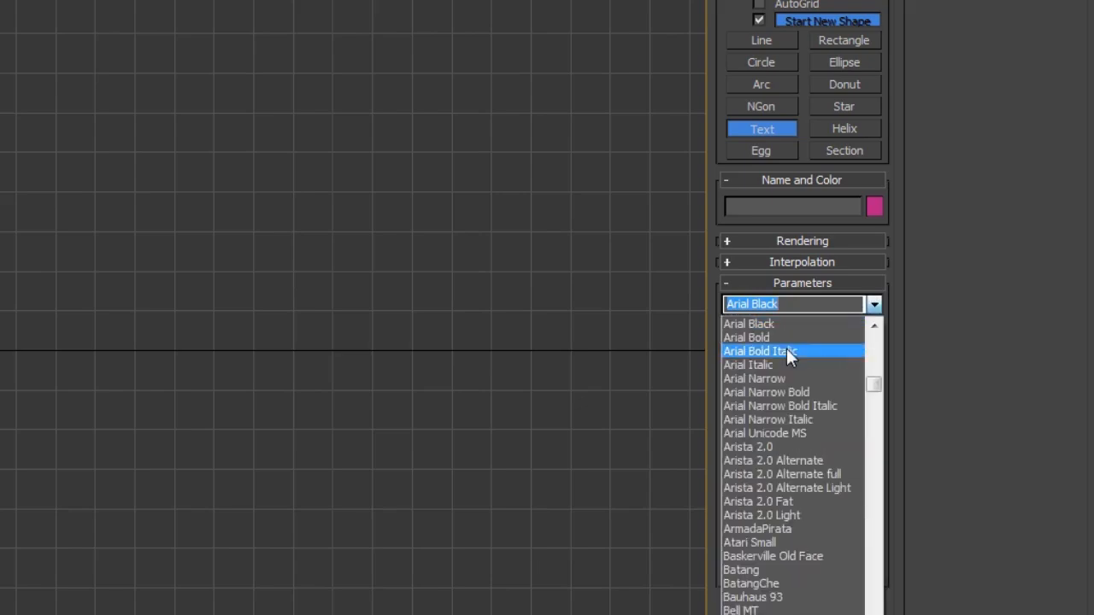
click(760, 325)
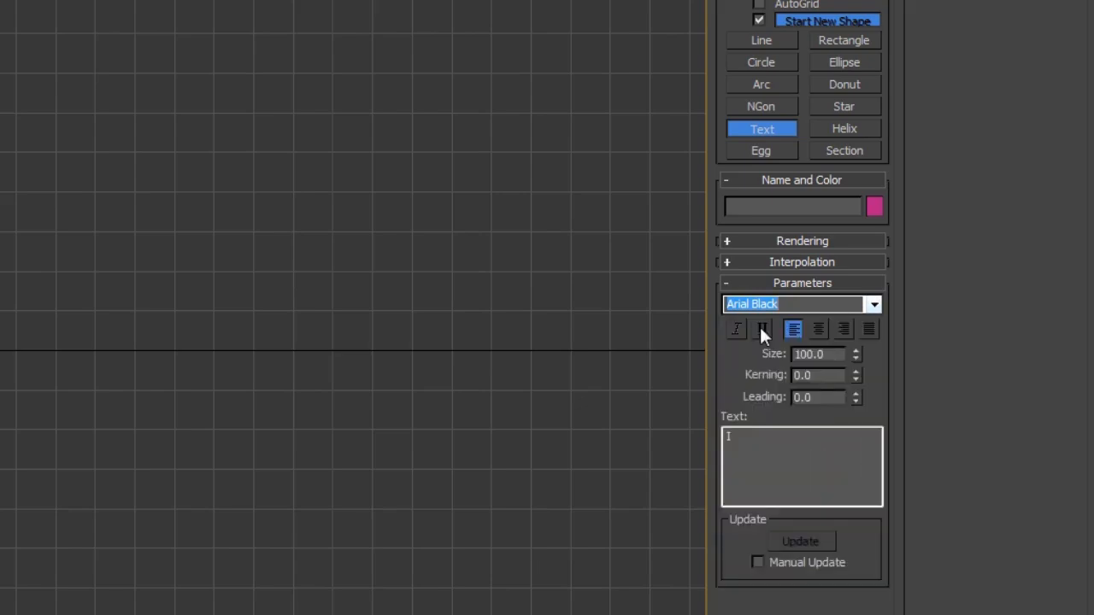
Place the letter I in the Top viewport, in the area up and left of the origin, and end text creation.
middle_drag(367, 271, 365, 284)
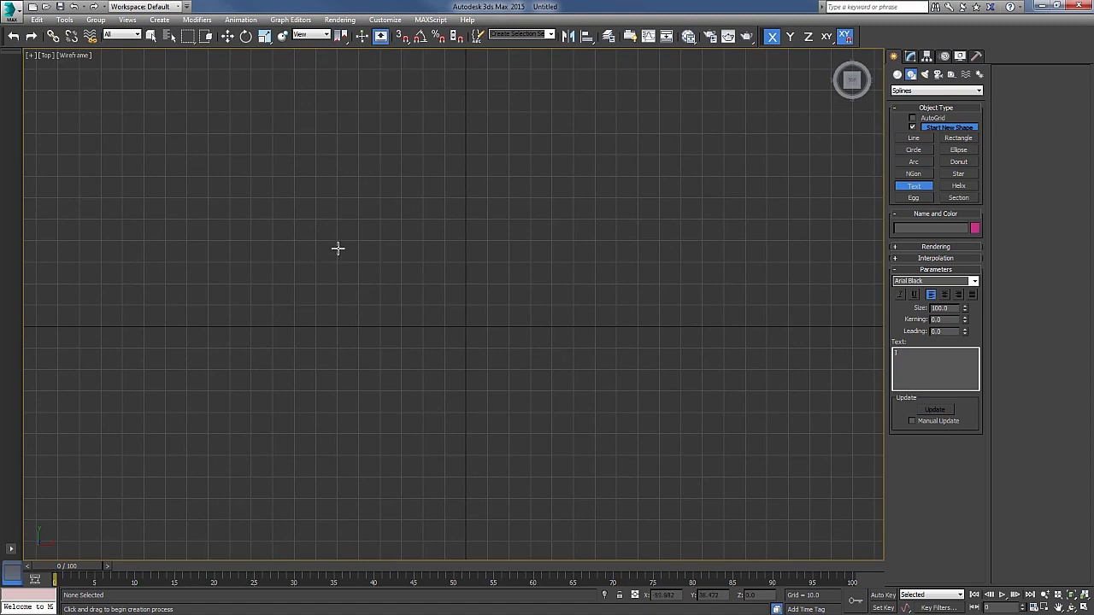
click(343, 249)
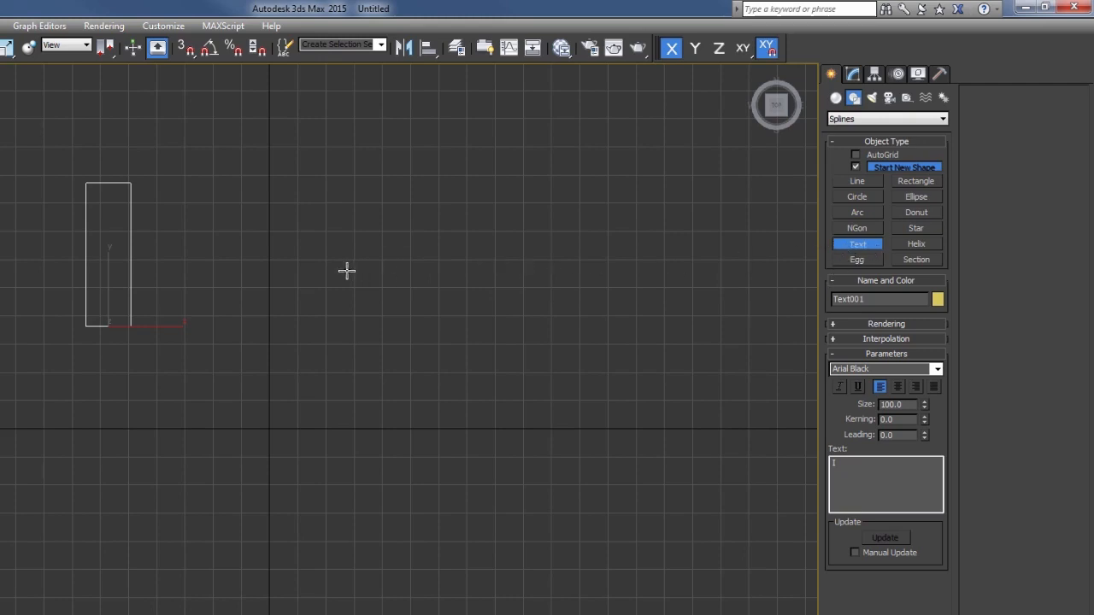
right_click(250, 276)
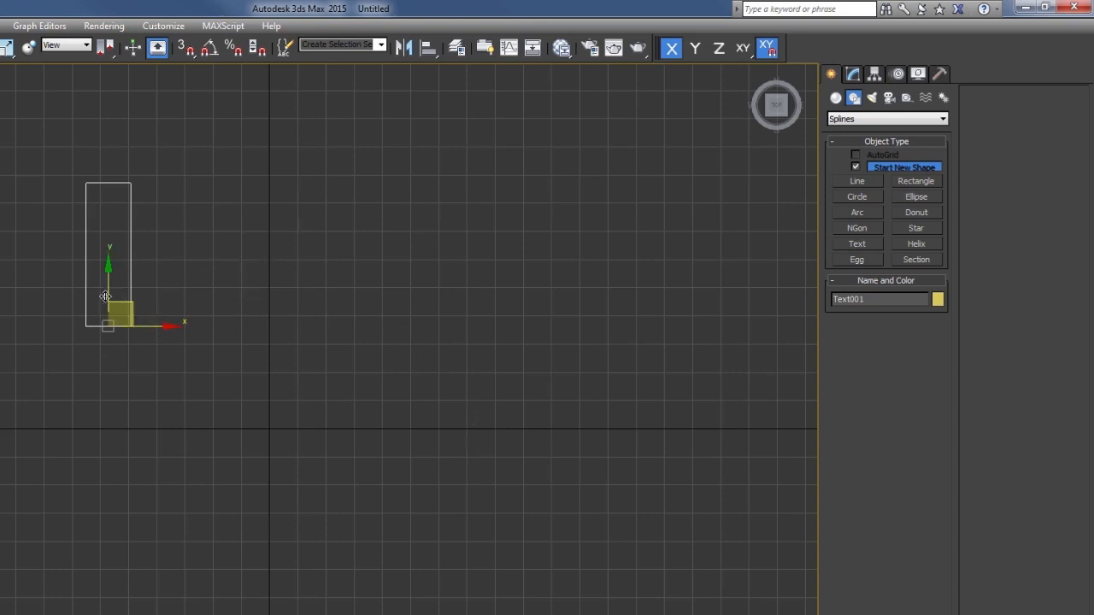
Try moving the letter I down along the Y axis and undo the move.
drag(109, 278, 141, 317)
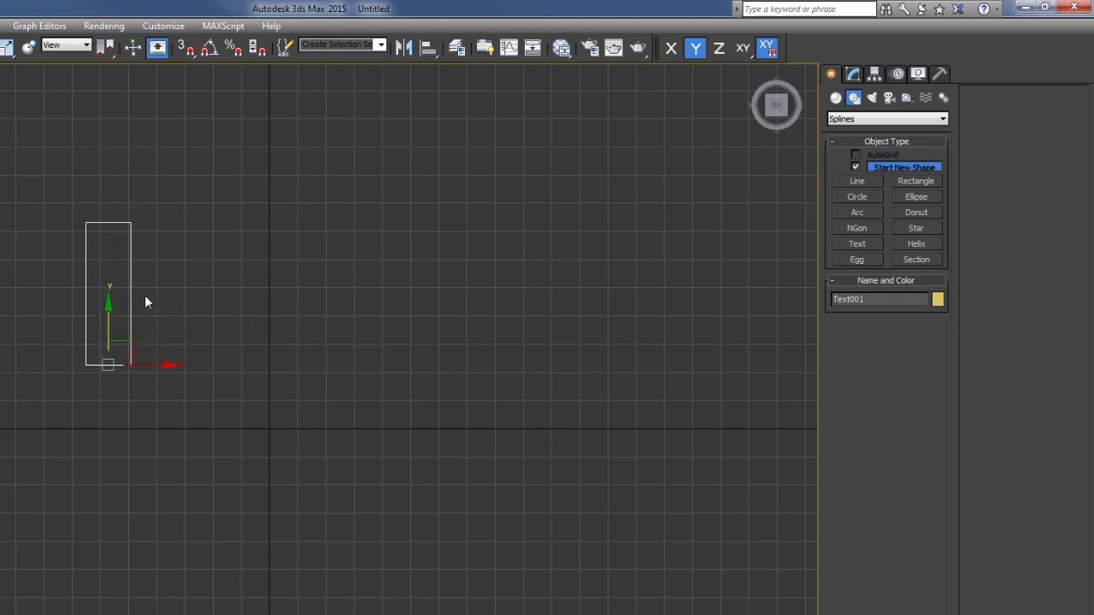
key(ctrl+z)
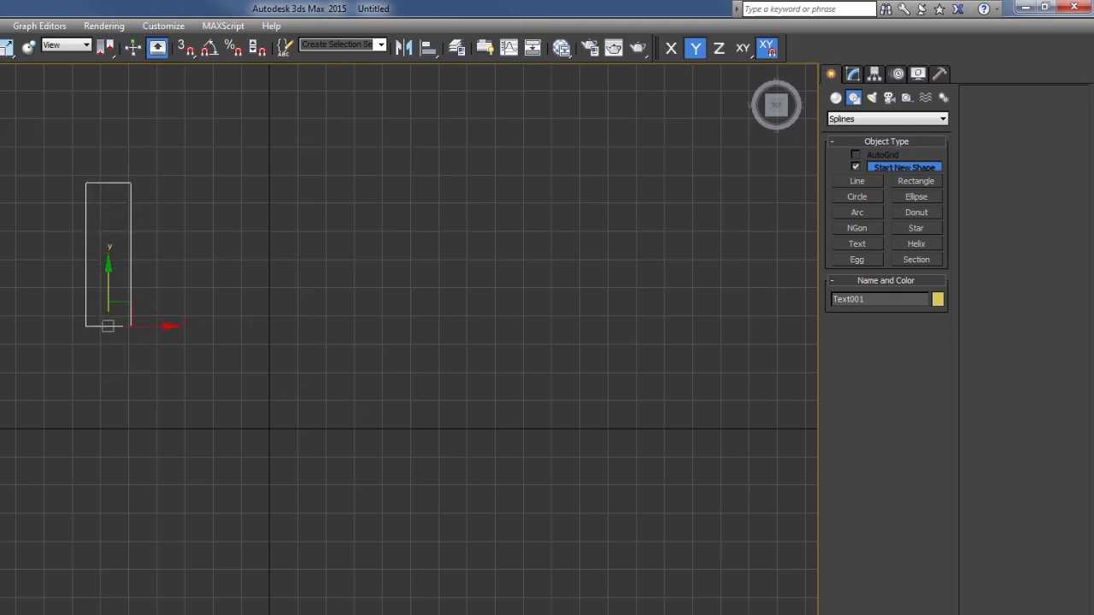
Start another Text spline and set its font to Webdings.
click(861, 245)
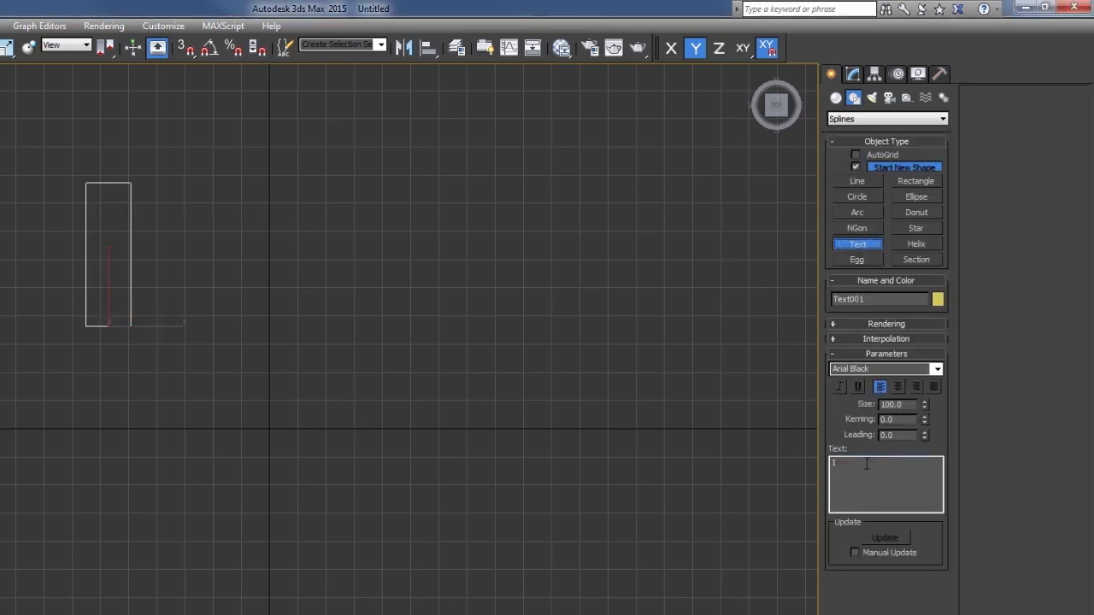
click(937, 369)
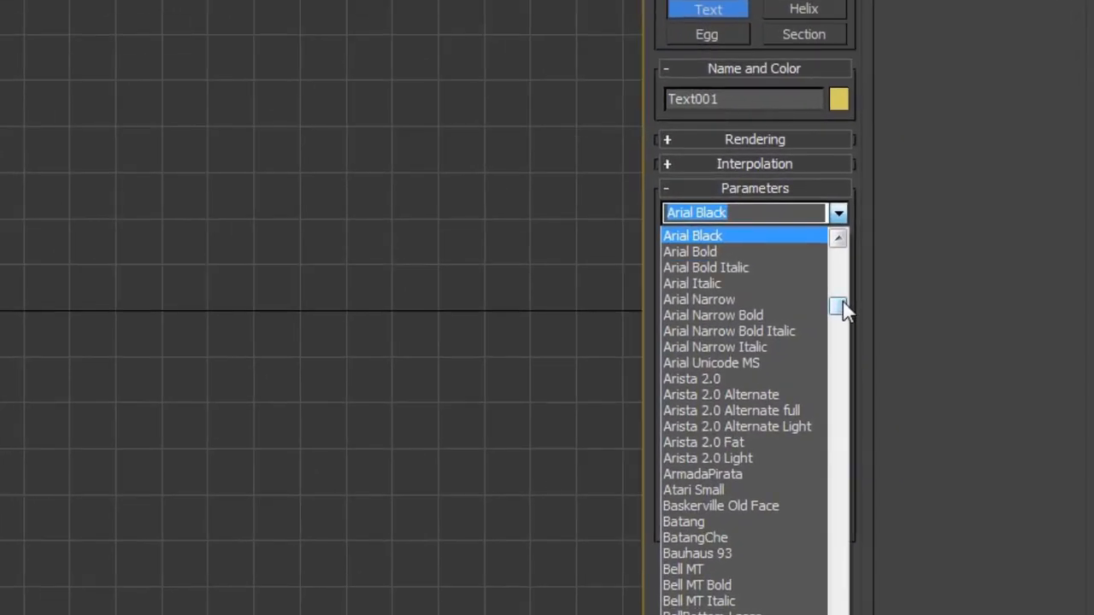
drag(871, 348, 874, 614)
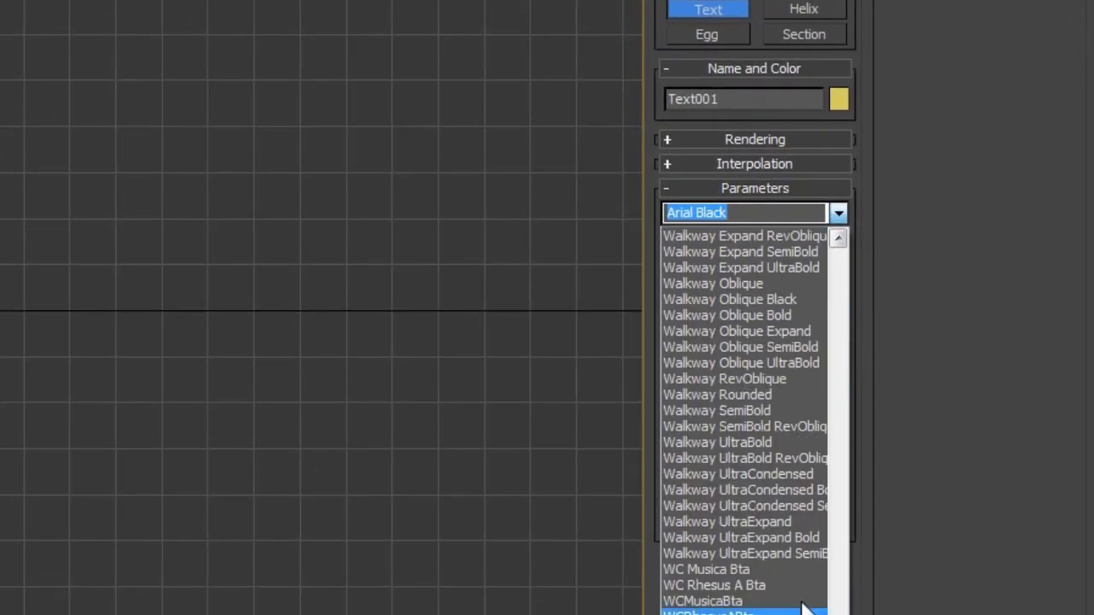
scroll(764, 489, up, 6)
scroll(749, 310, up, 1)
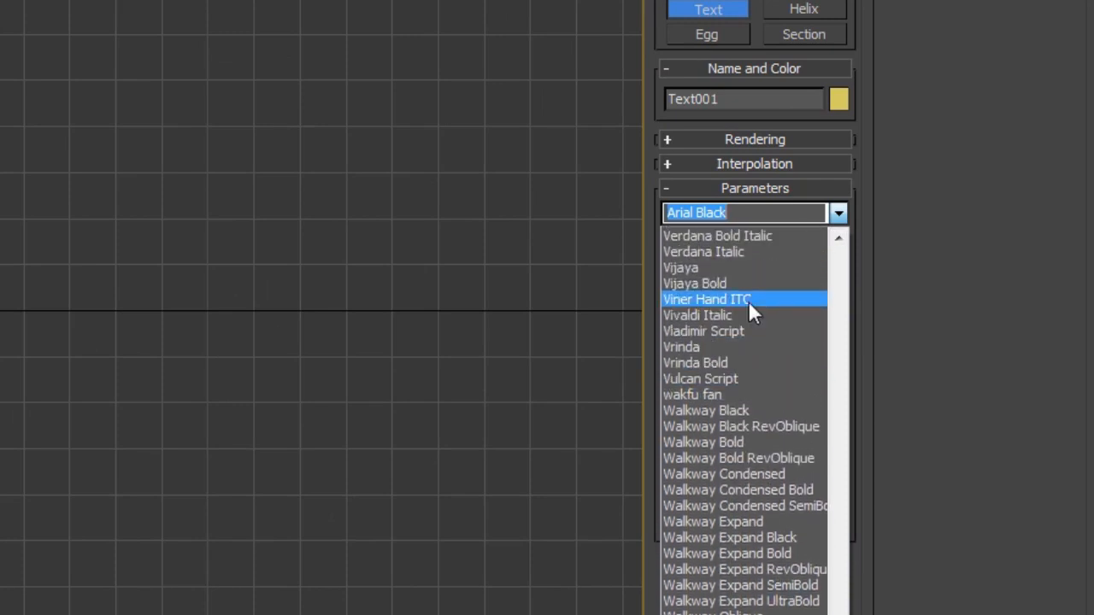
scroll(750, 419, down, 7)
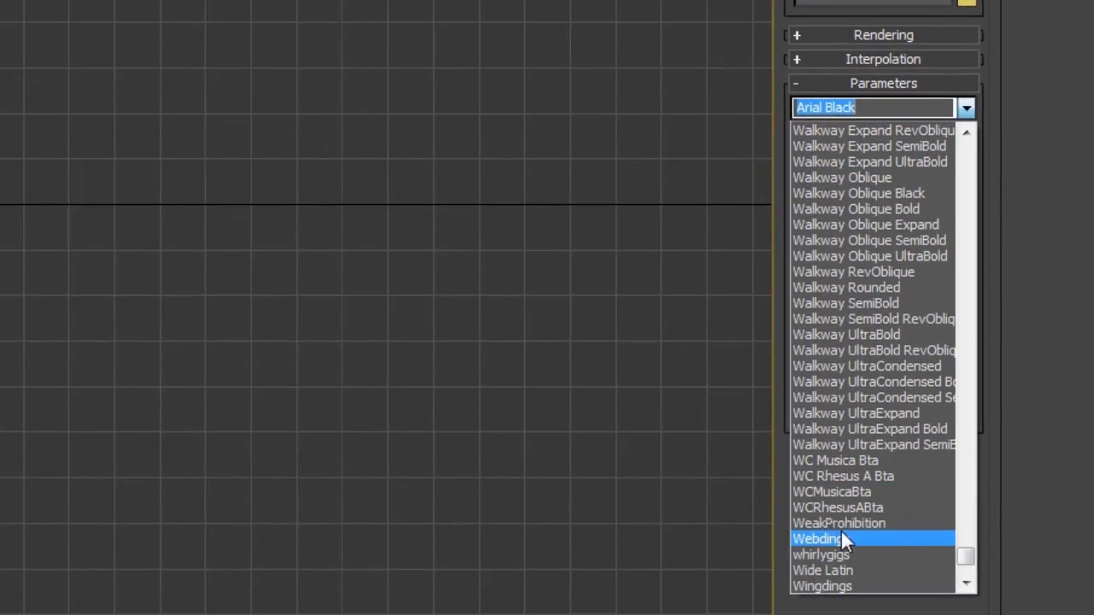
click(821, 539)
Set the text to "Y" and place the Webdings heart shape beside the letter I, on its right.
click(828, 274)
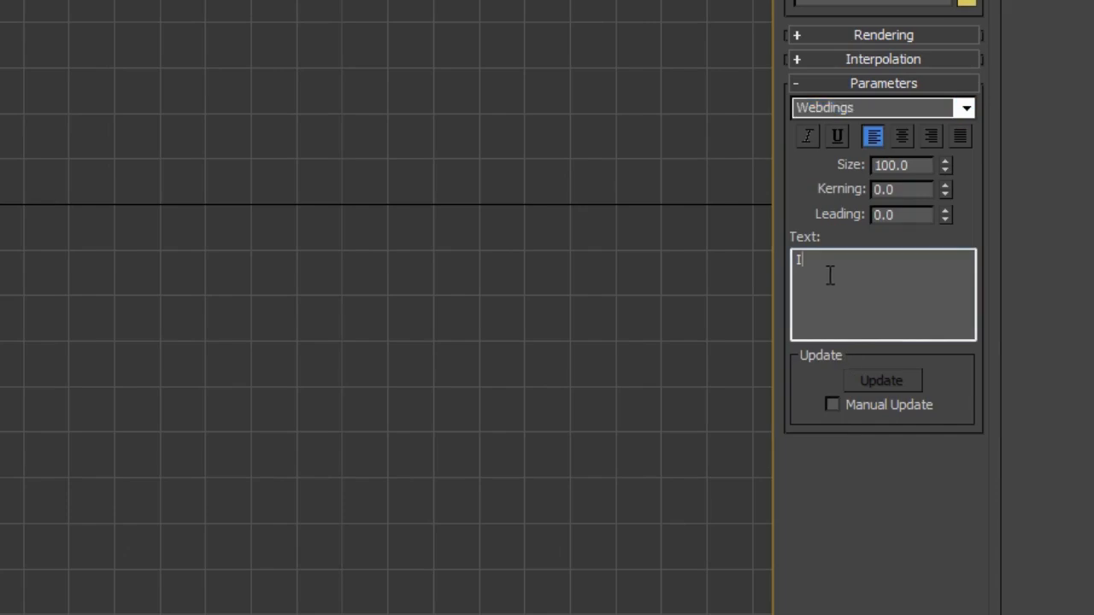
text(Y)
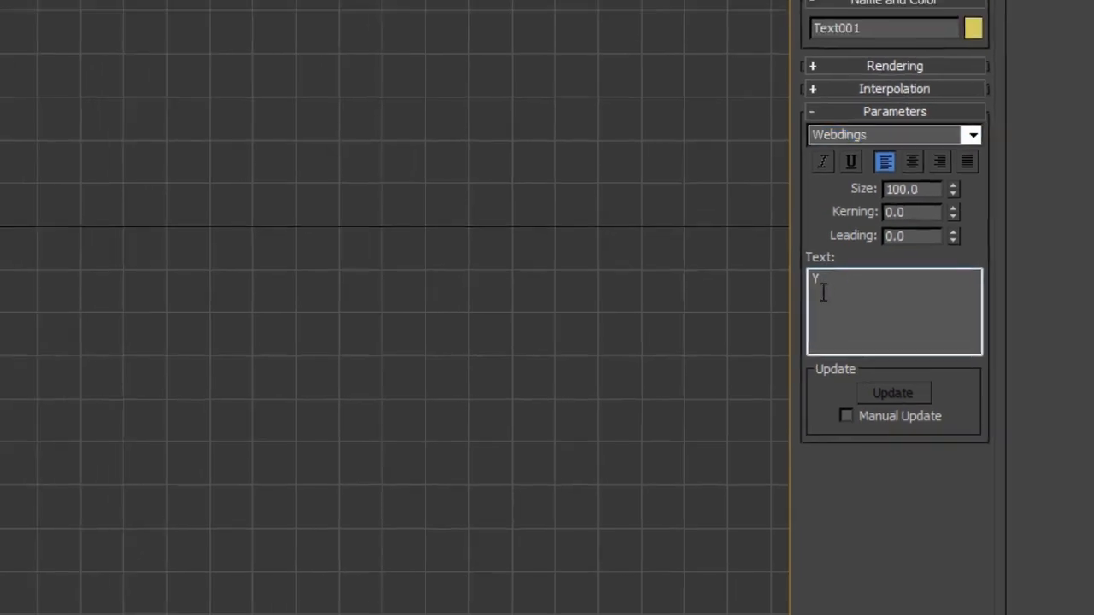
click(377, 247)
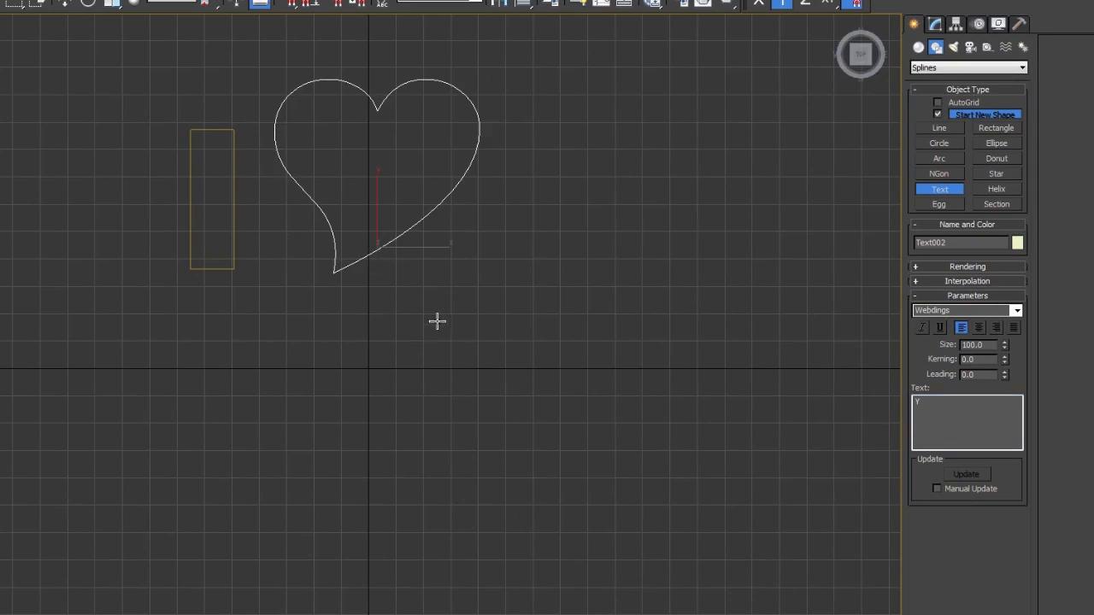
key(w)
Move the Webdings heart down and over the letter I so that it overlaps the letter for size comparison.
middle_drag(356, 213, 379, 330)
scroll(380, 331, up, 2)
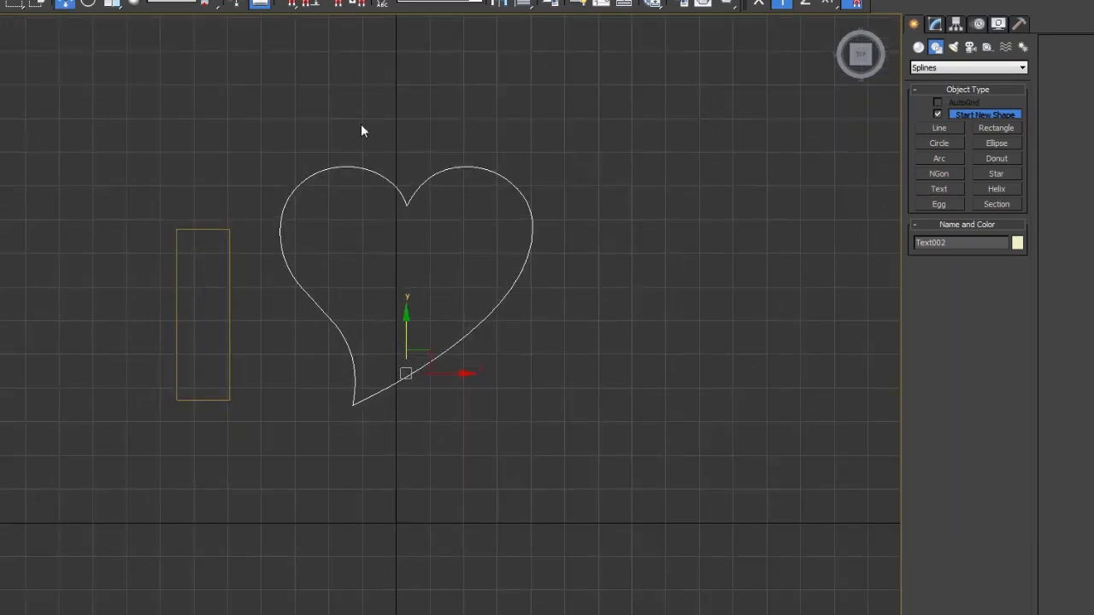
middle_drag(379, 207, 429, 273)
scroll(430, 274, up, 1)
drag(483, 441, 461, 401)
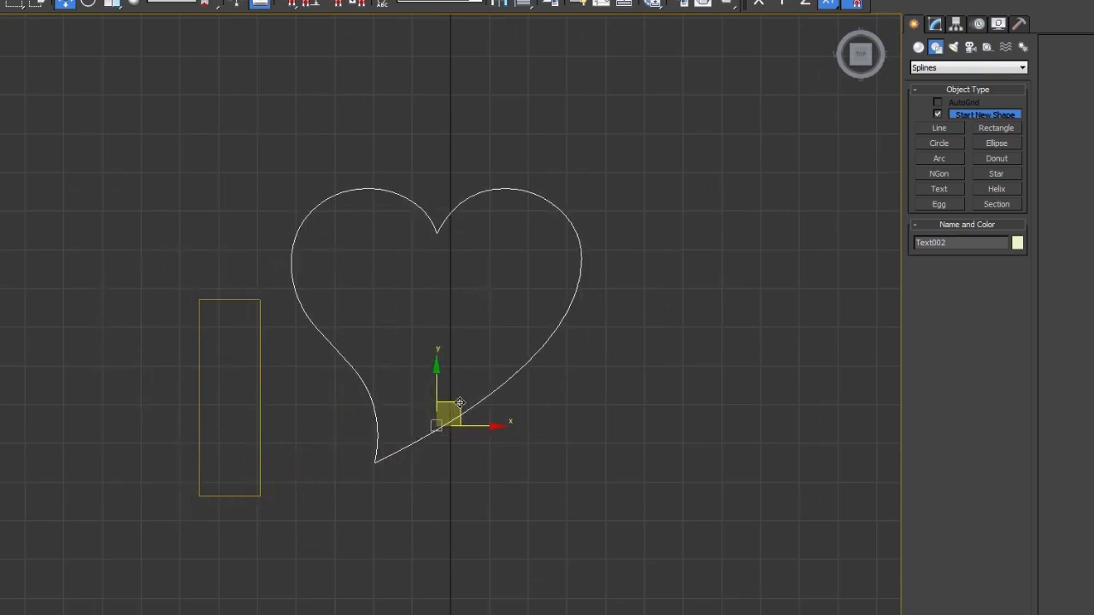
click(459, 413)
click(463, 405)
drag(456, 404, 271, 480)
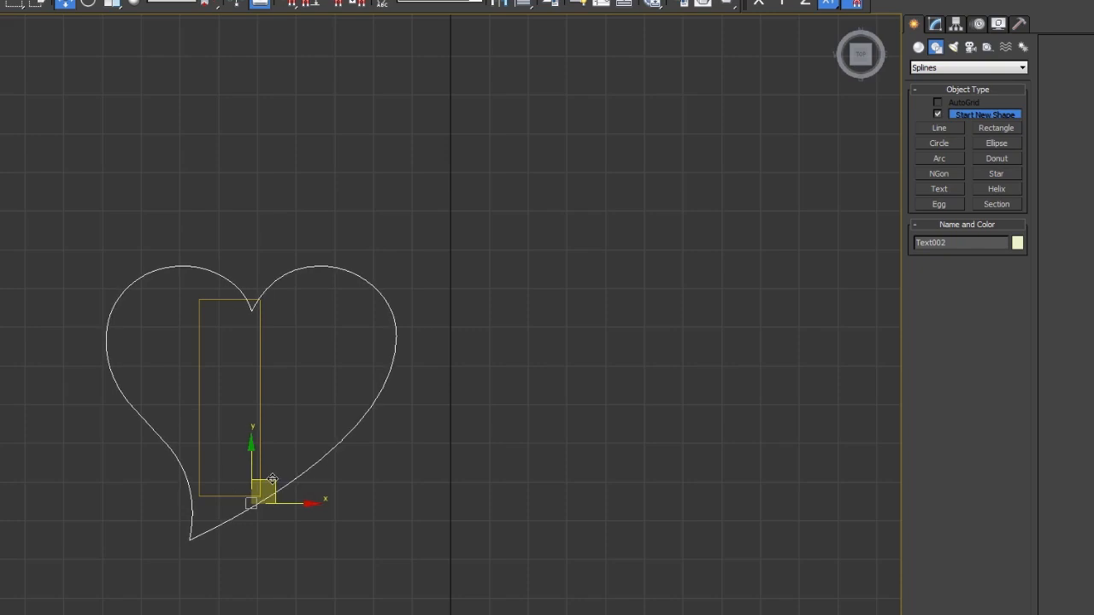
Reduce the heart's text size to 72.275 and reposition it so its top and bottom line up with the letter I.
click(936, 28)
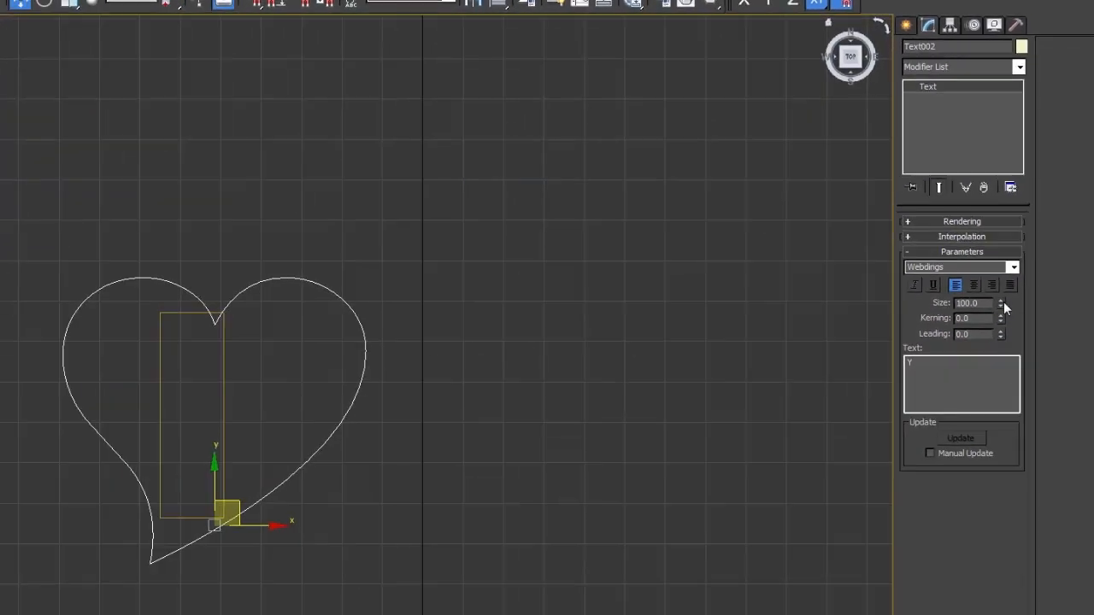
drag(1001, 304, 1002, 321)
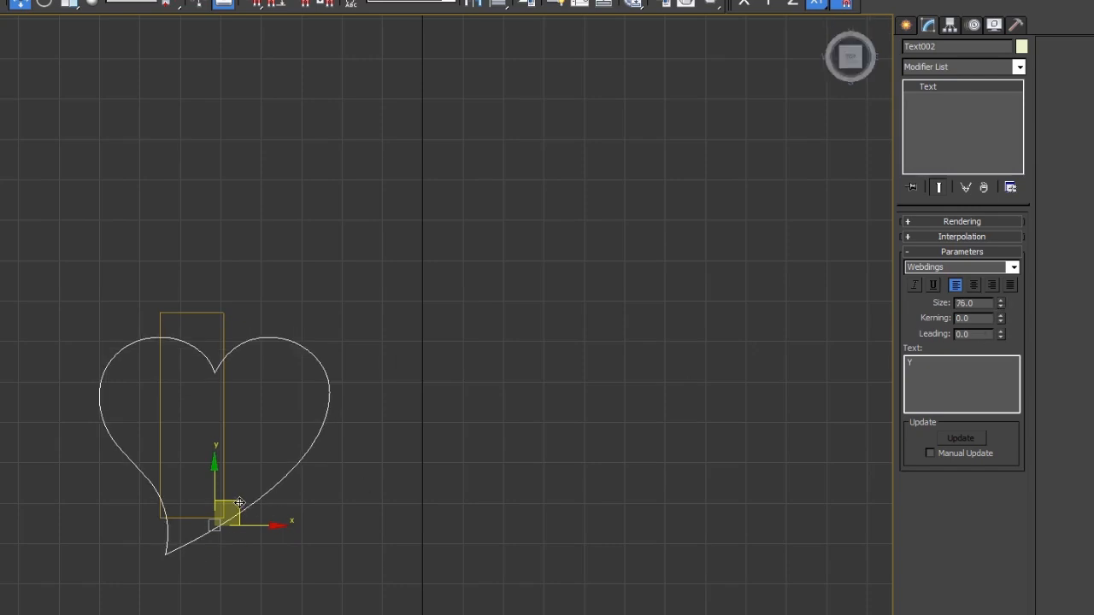
drag(239, 503, 245, 472)
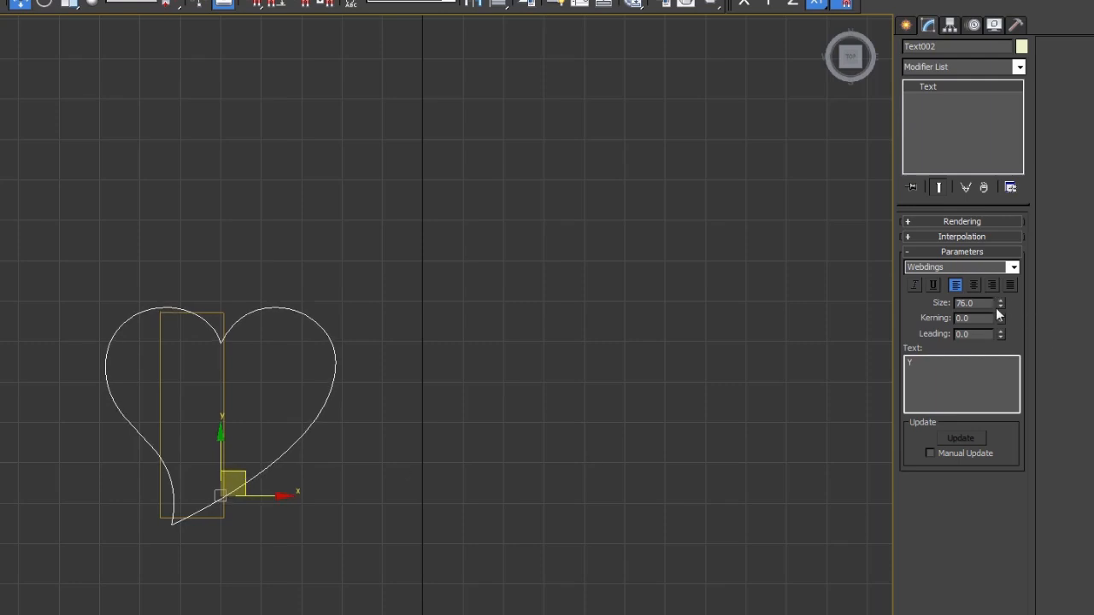
drag(996, 310, 999, 308)
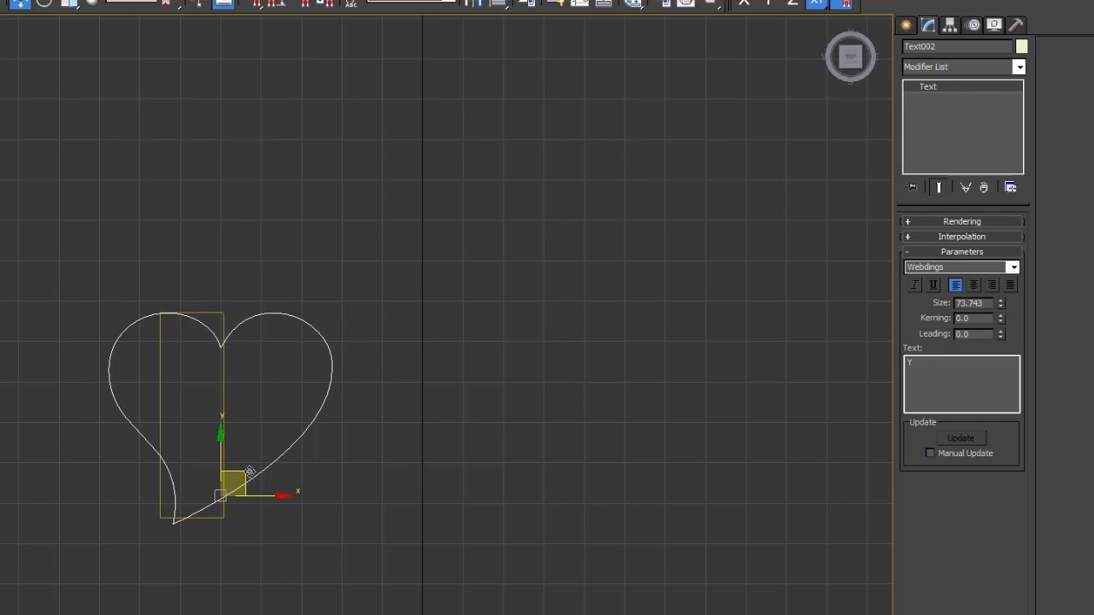
drag(249, 472, 256, 471)
drag(1000, 308, 1002, 316)
drag(250, 471, 257, 469)
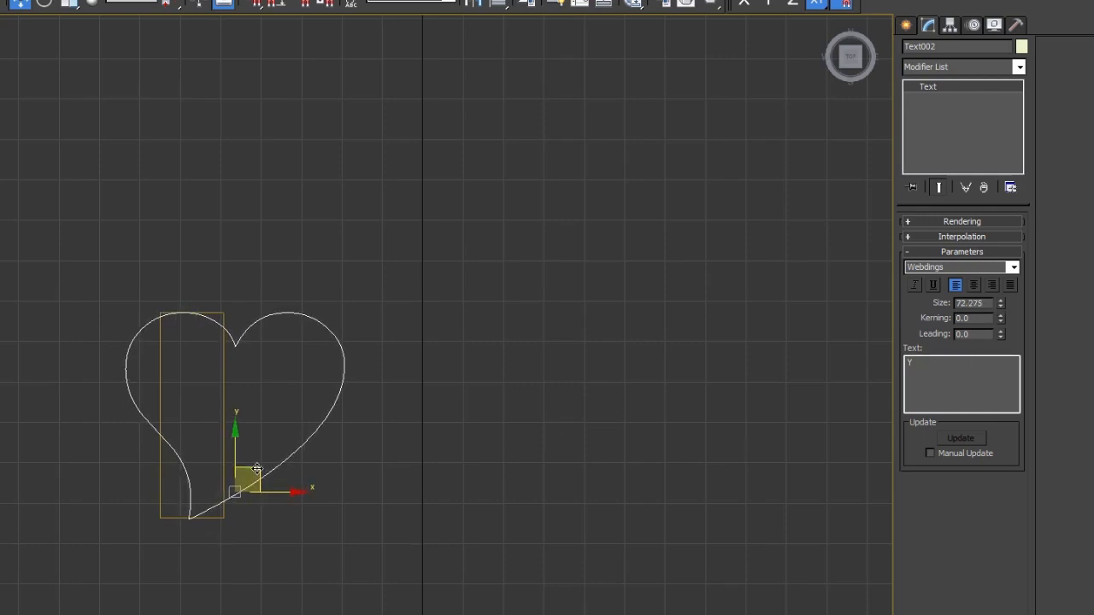
key(ctrl+z)
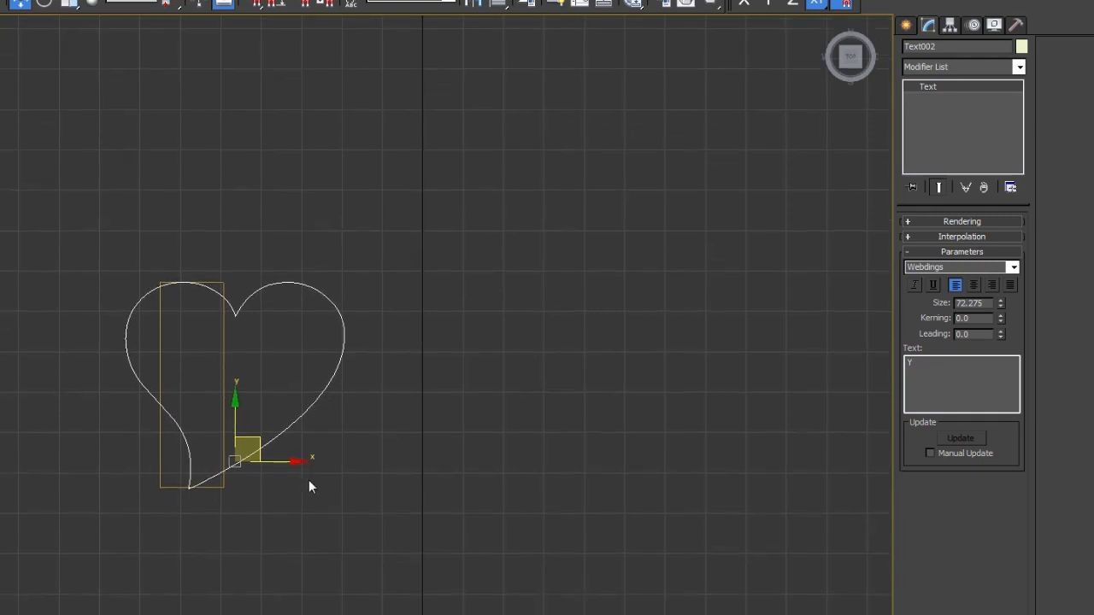
Move the heart along the X axis to the right until it stands clear of the letter I.
mouse_move(284, 464)
mouse_down()
mouse_move(474, 463)
mouse_move(275, 459)
mouse_up()
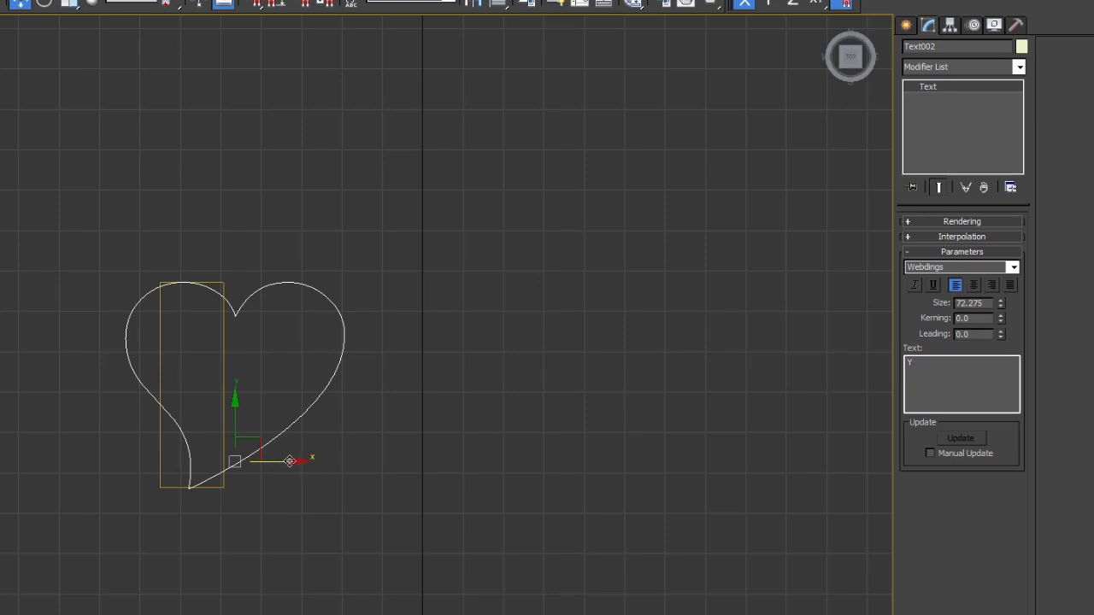
drag(289, 462, 444, 457)
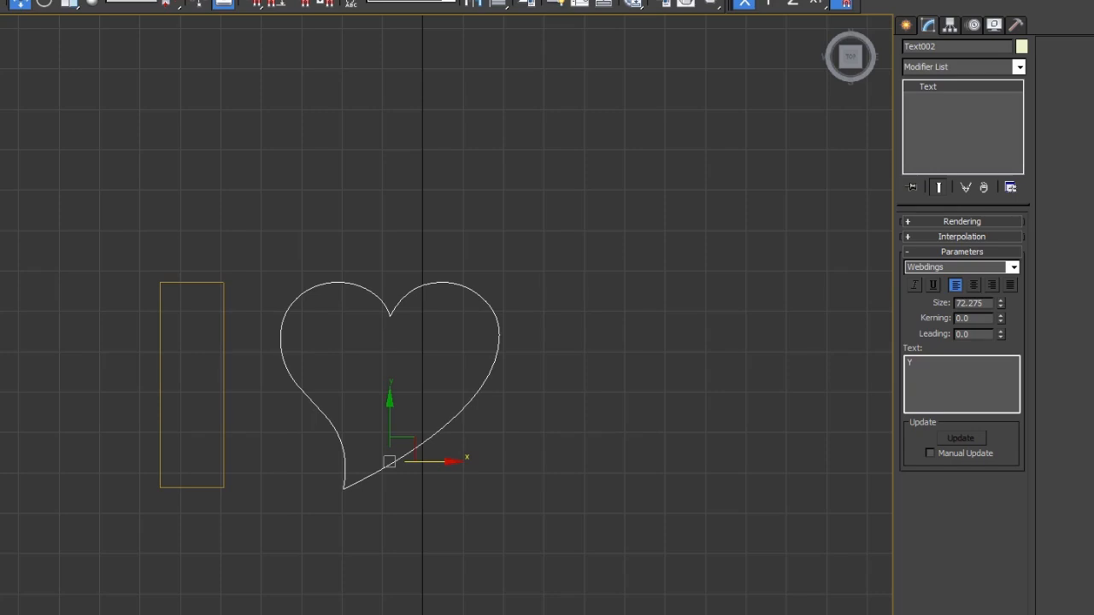
middle_drag(326, 514, 401, 442)
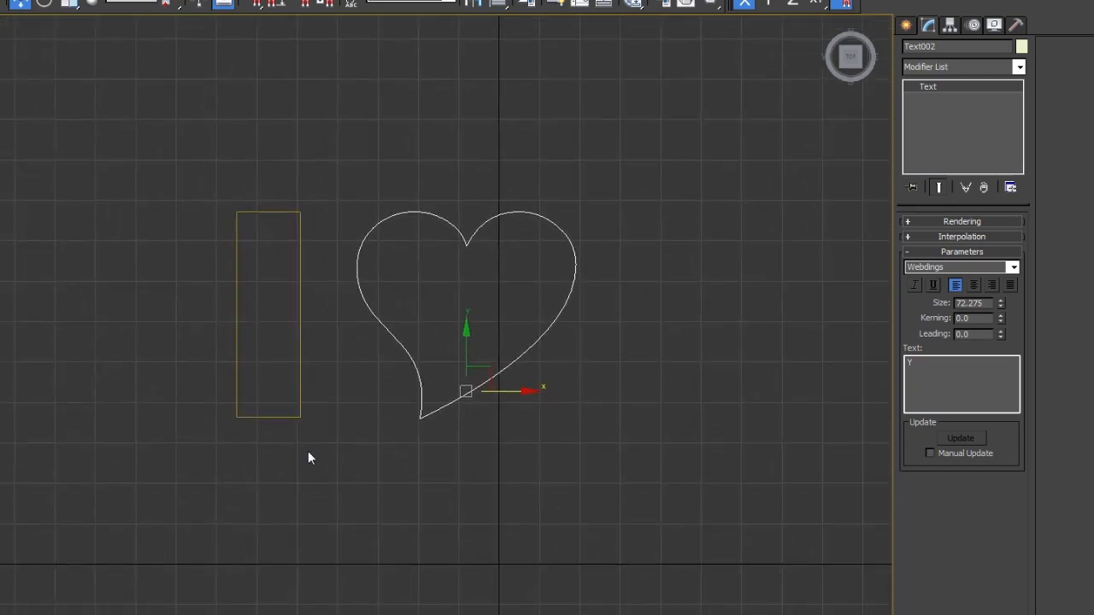
middle_drag(333, 466, 330, 447)
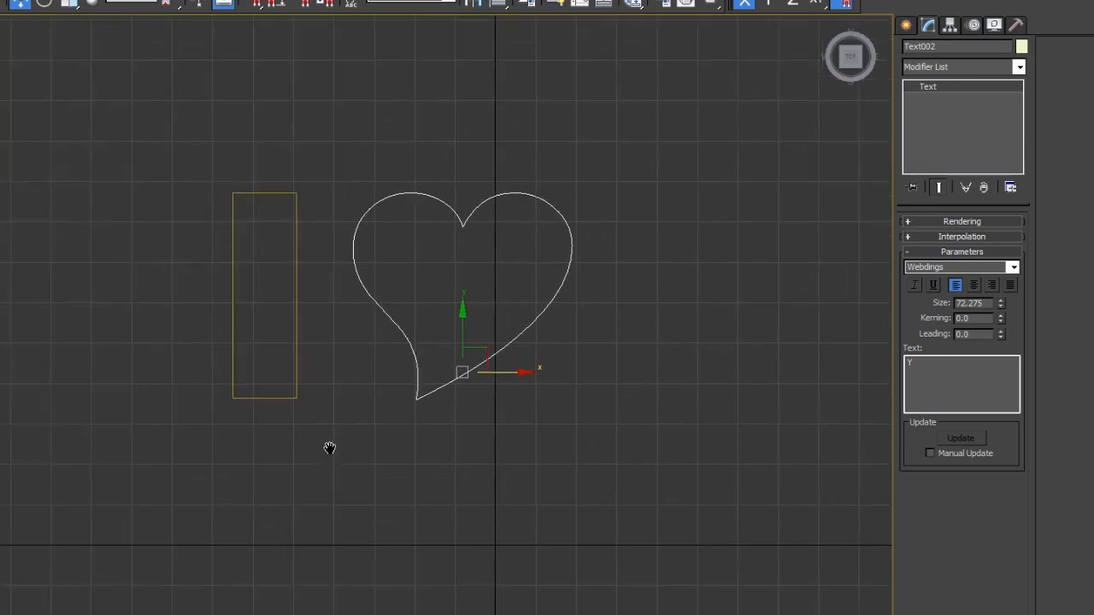
middle_drag(388, 366, 336, 329)
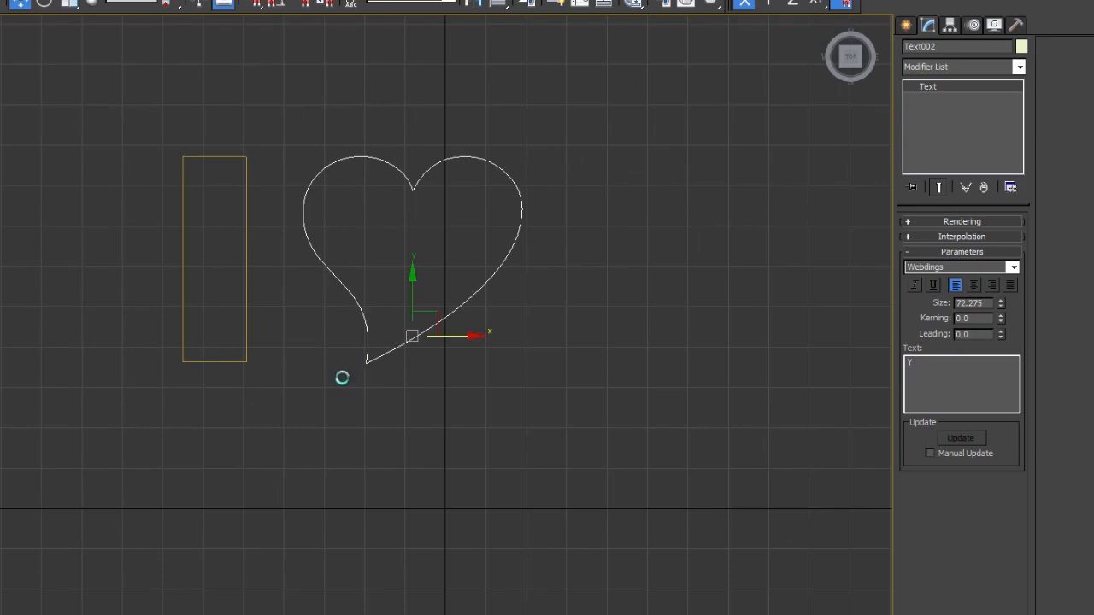
middle_drag(278, 344, 351, 340)
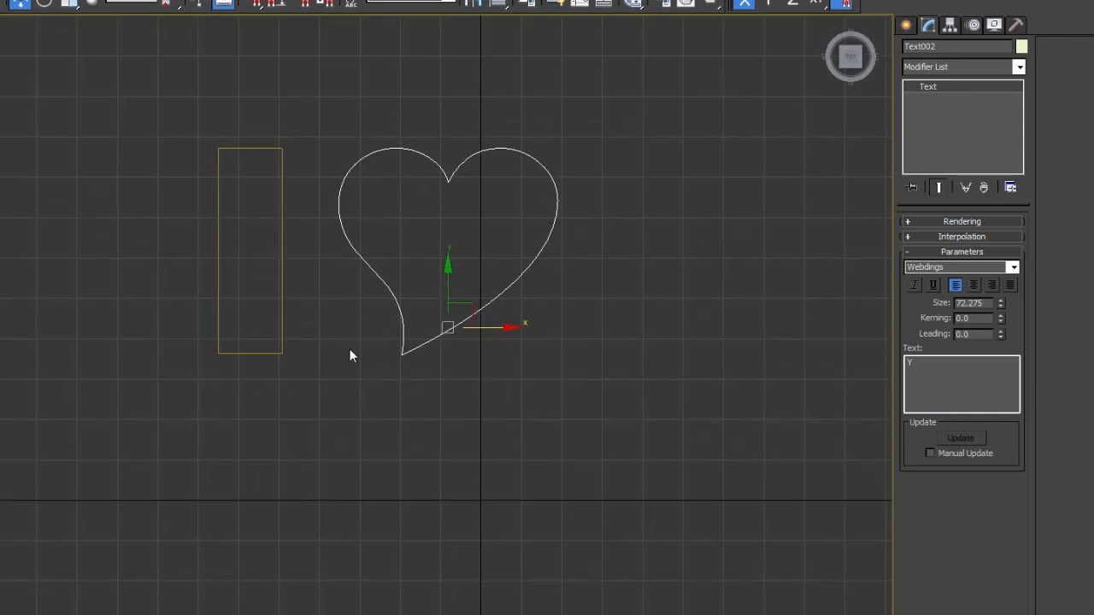
scroll(348, 346, up, 3)
scroll(347, 346, down, 1)
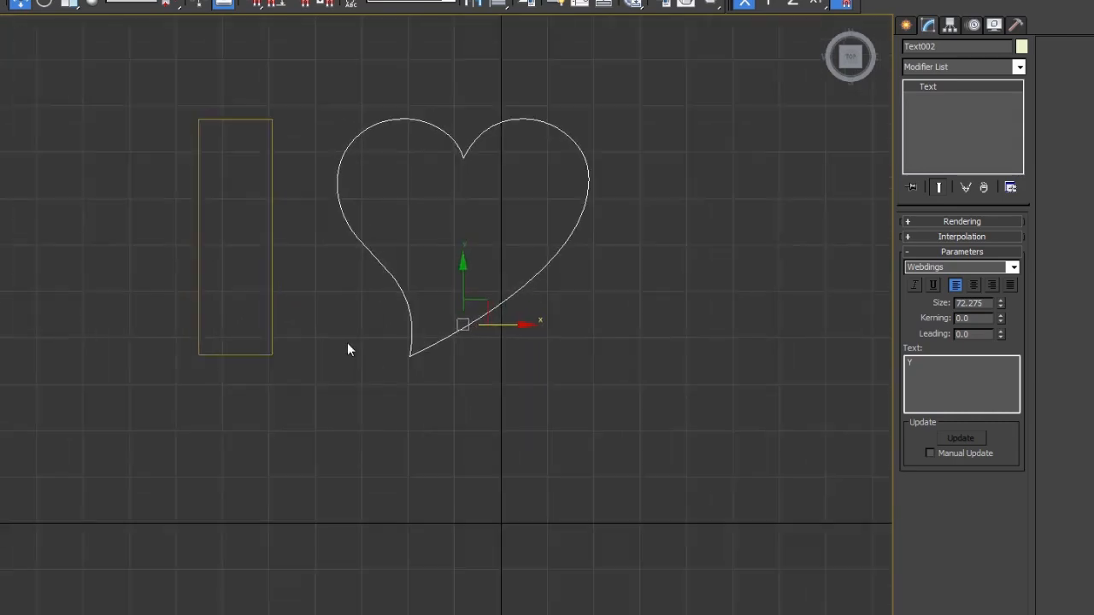
scroll(346, 345, down, 2)
scroll(344, 348, up, 2)
scroll(339, 354, down, 1)
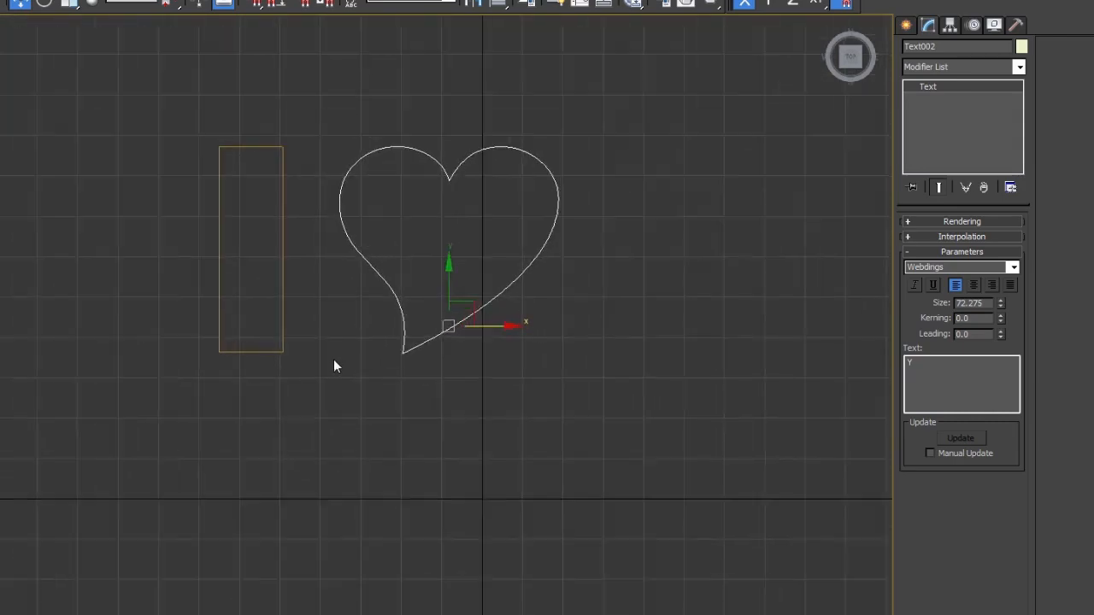
scroll(333, 359, up, 1)
scroll(329, 362, down, 2)
scroll(330, 361, up, 1)
mouse_move(338, 306)
middle_down()
mouse_move(298, 308)
mouse_move(284, 339)
mouse_move(427, 351)
mouse_move(251, 322)
mouse_move(429, 331)
mouse_move(351, 310)
mouse_move(345, 290)
middle_up()
scroll(349, 382, up, 2)
scroll(349, 379, down, 3)
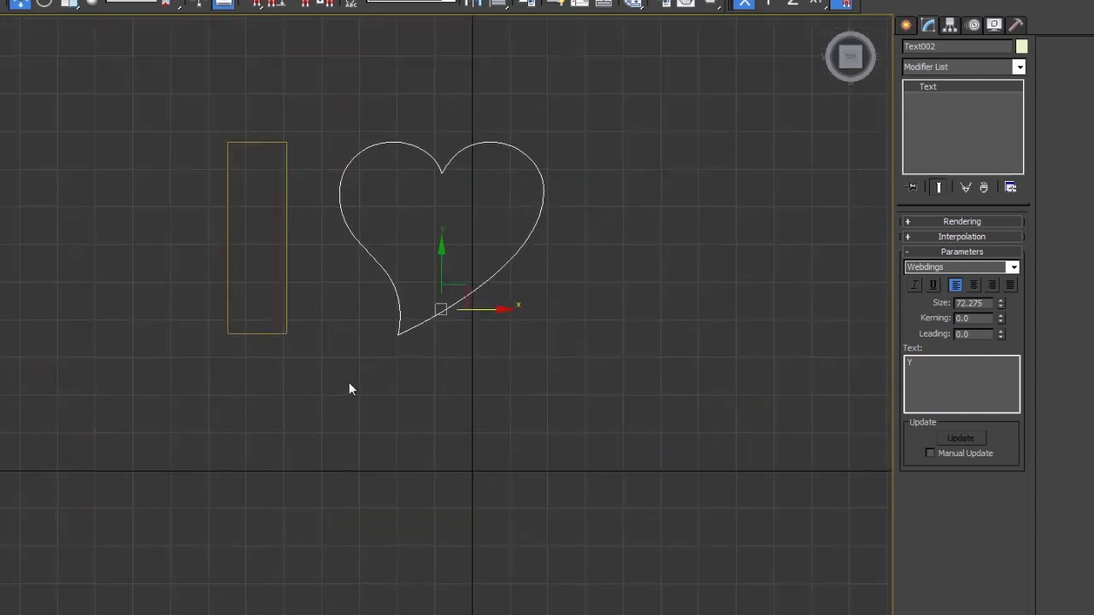
scroll(349, 382, up, 2)
scroll(347, 373, down, 1)
middle_drag(346, 378, 331, 302)
scroll(335, 350, up, 1)
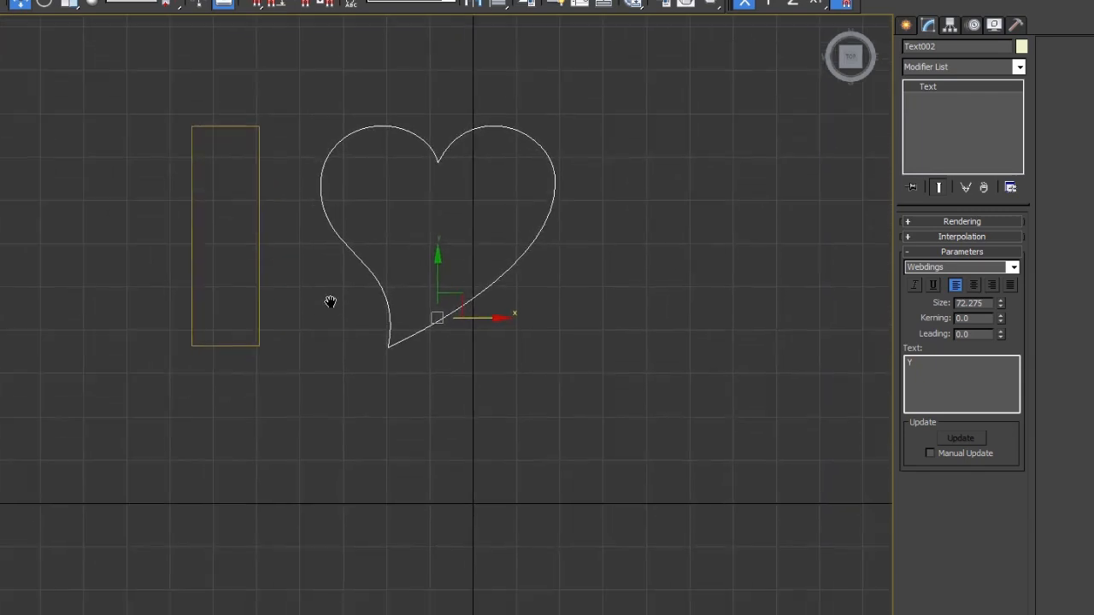
Deselect the heart and start another Text spline with the text "3".
click(361, 429)
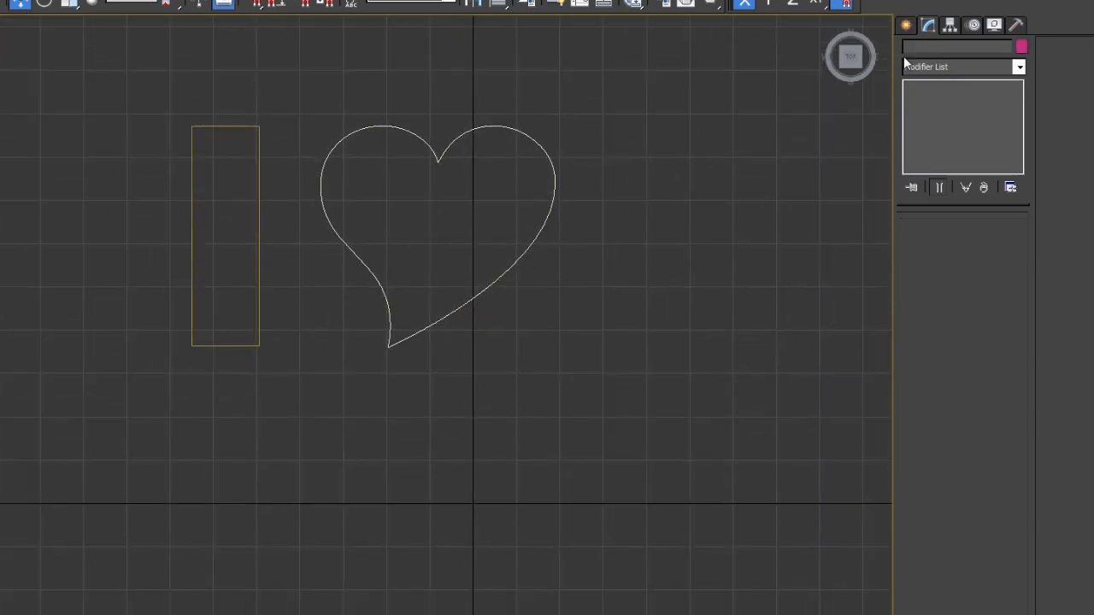
click(904, 25)
key(g)
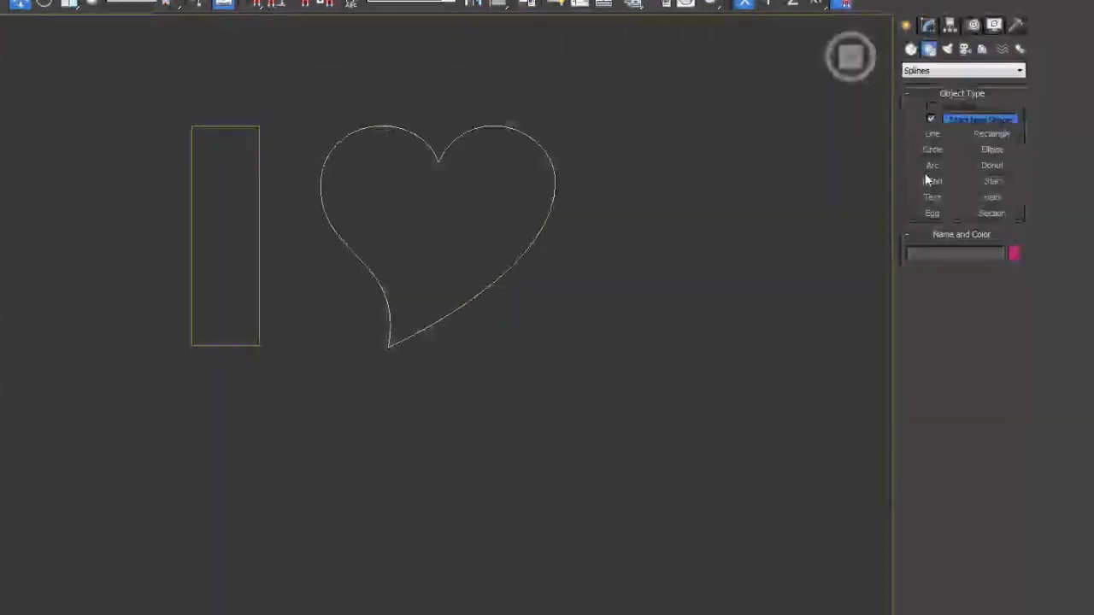
click(933, 197)
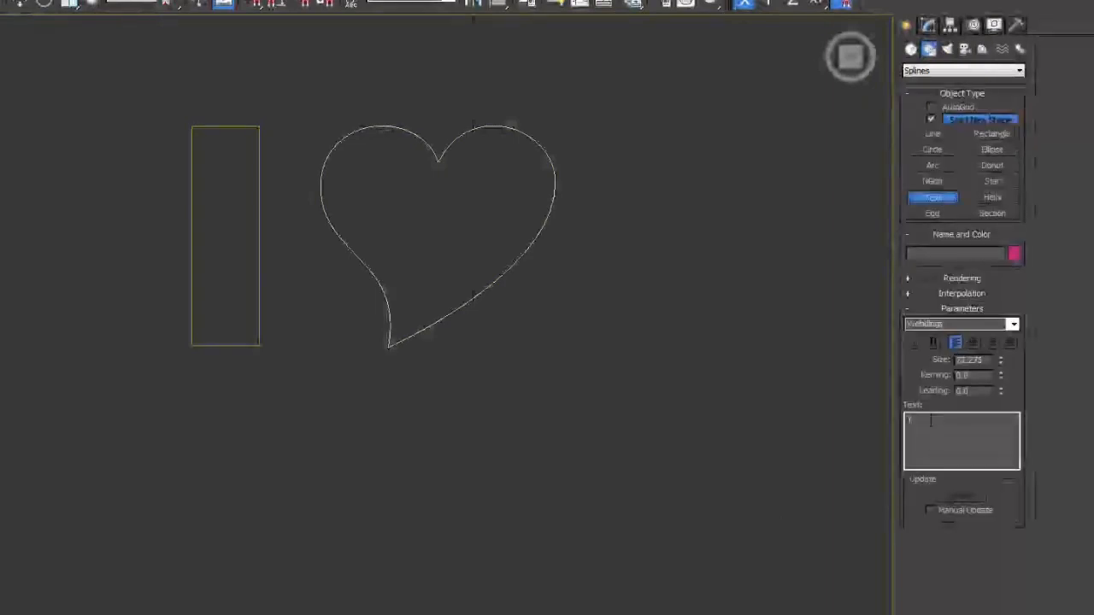
text(3)
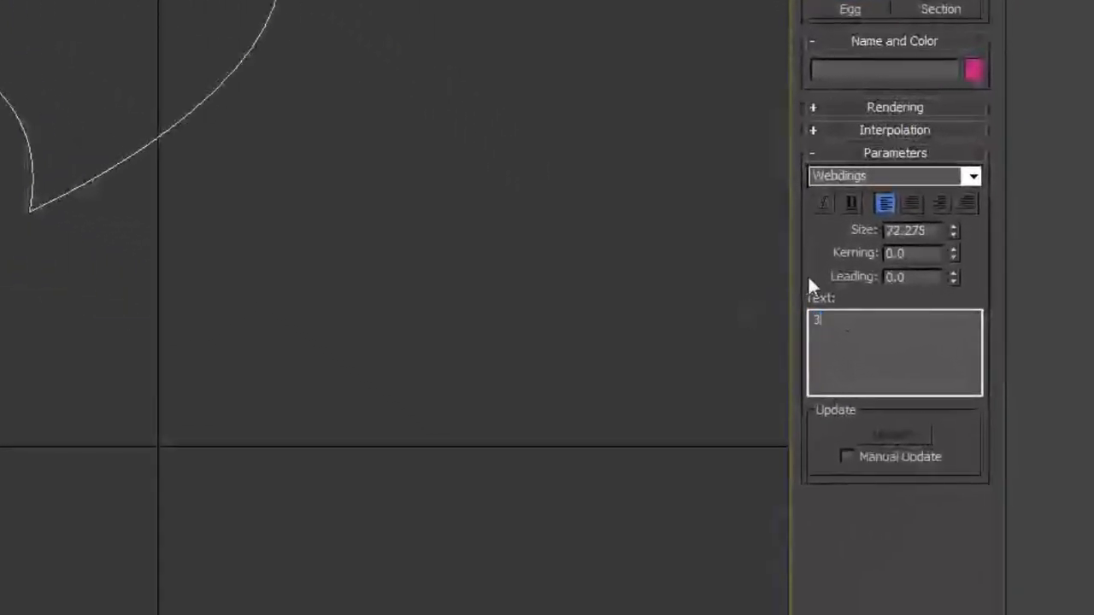
Set the font to Arial Black, place the 3 below the letter I, and end text creation.
click(973, 177)
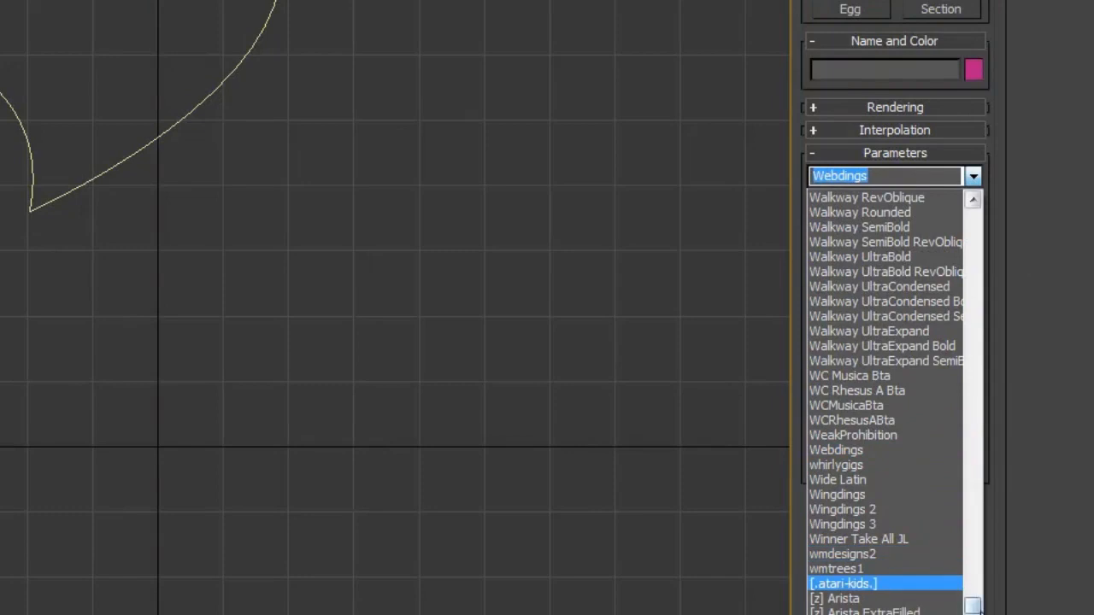
drag(974, 605, 985, 223)
scroll(859, 419, down, 10)
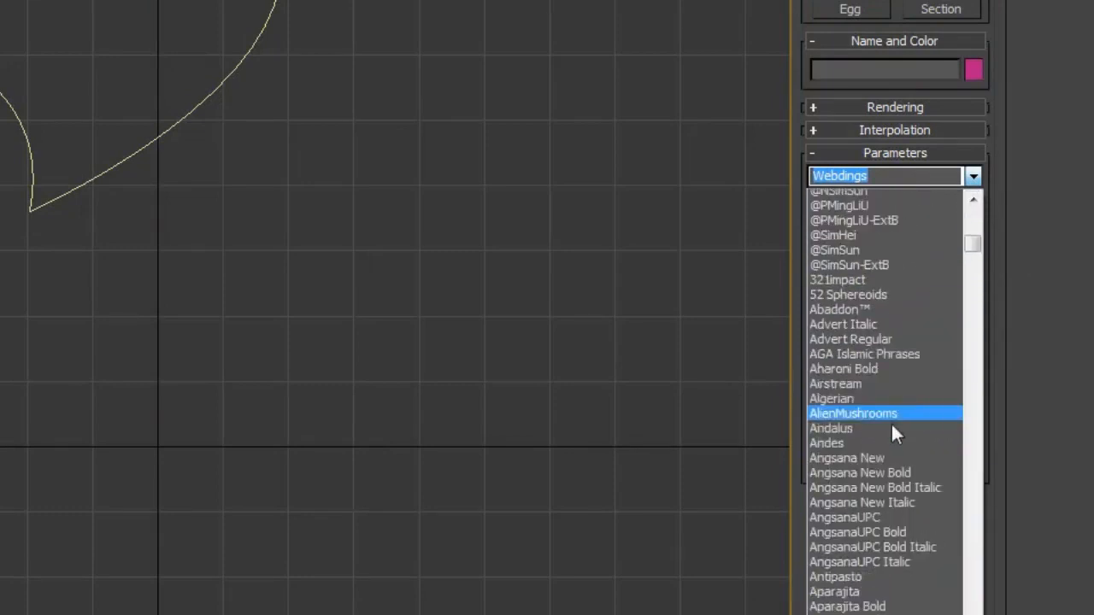
scroll(884, 419, down, 7)
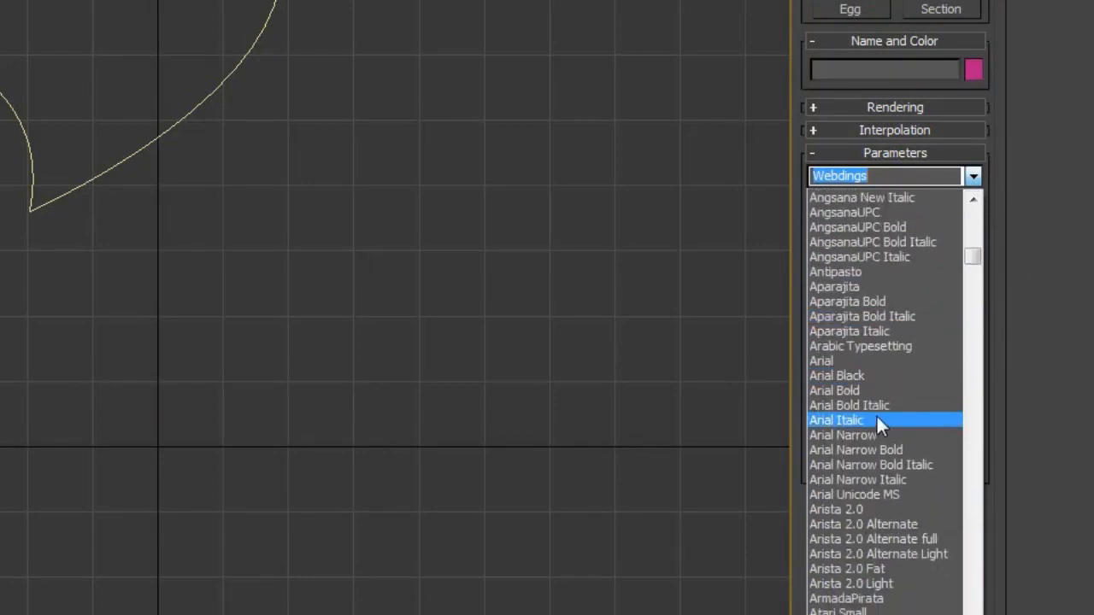
click(840, 376)
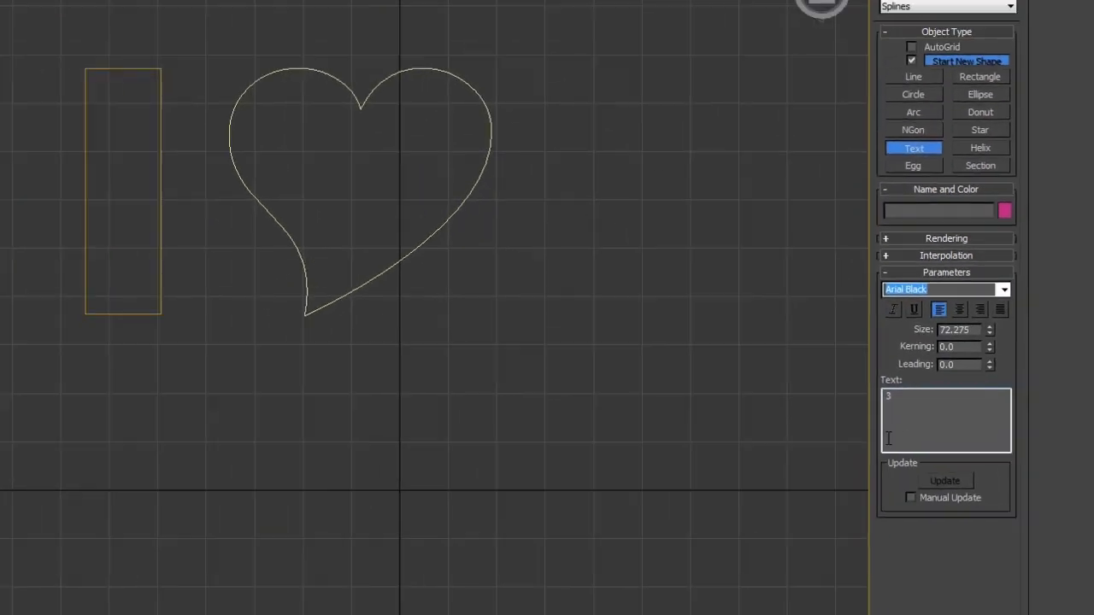
click(115, 564)
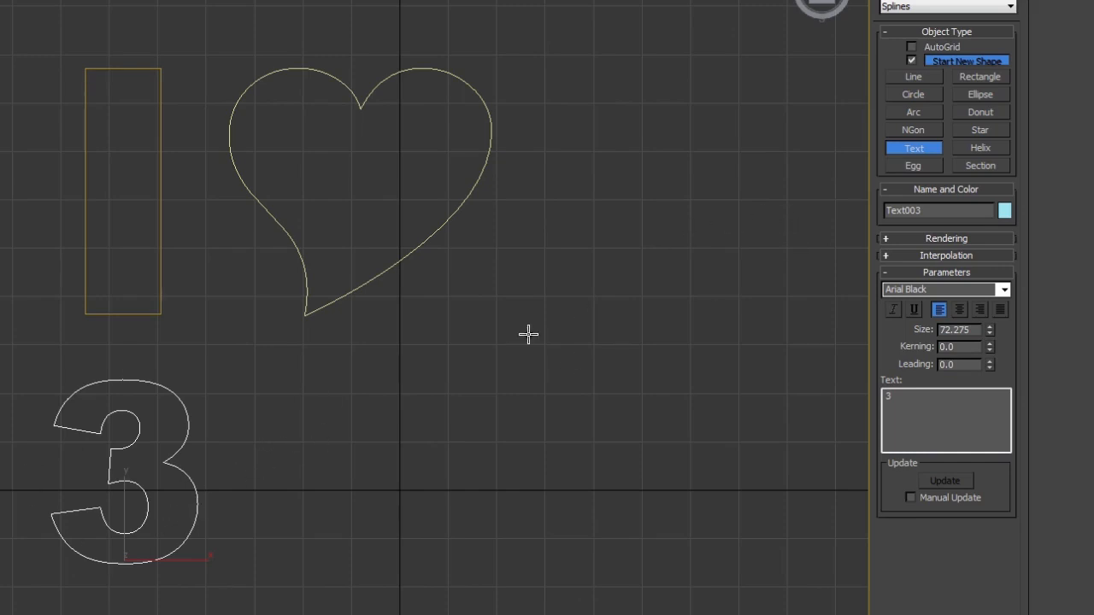
right_click(475, 377)
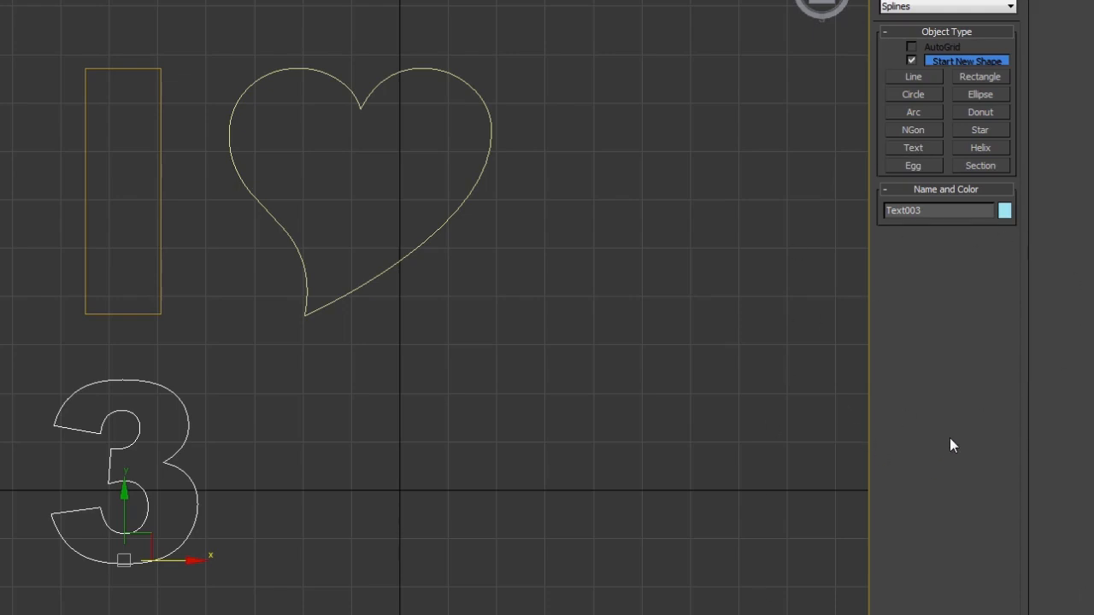
Try moving the 3 up along the Y axis over the letter I and undo the move.
drag(126, 497, 144, 238)
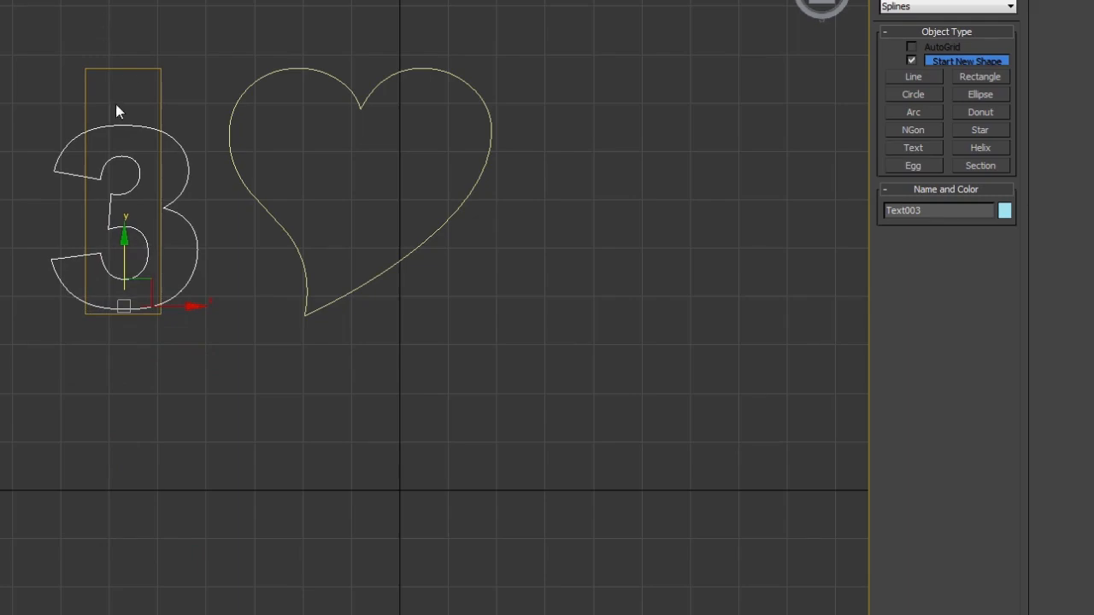
key(ctrl+z)
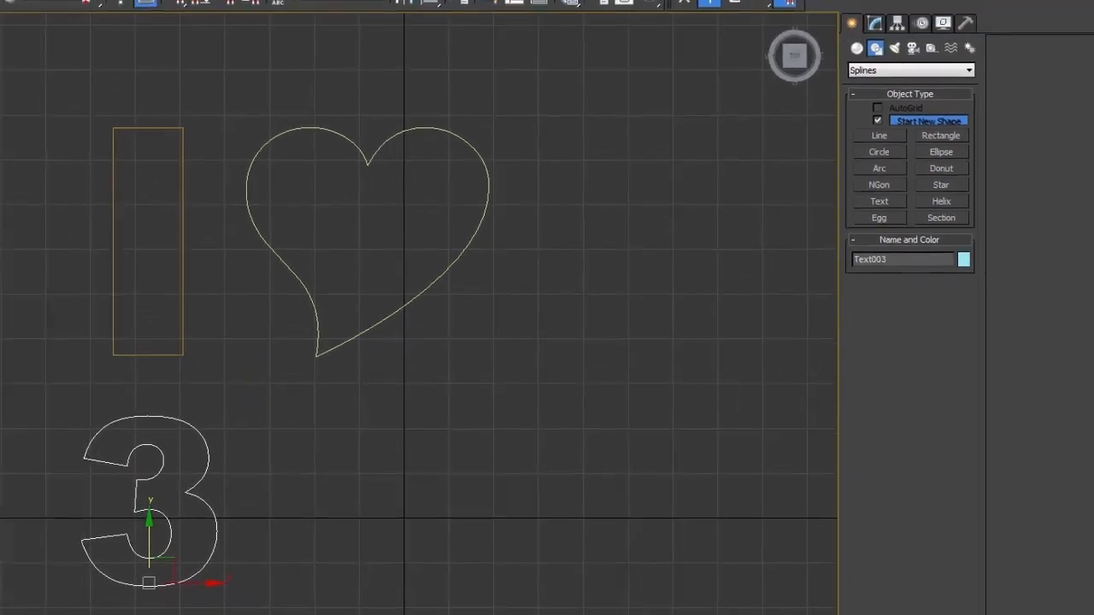
Set the text size of the 3 to 100.
click(868, 37)
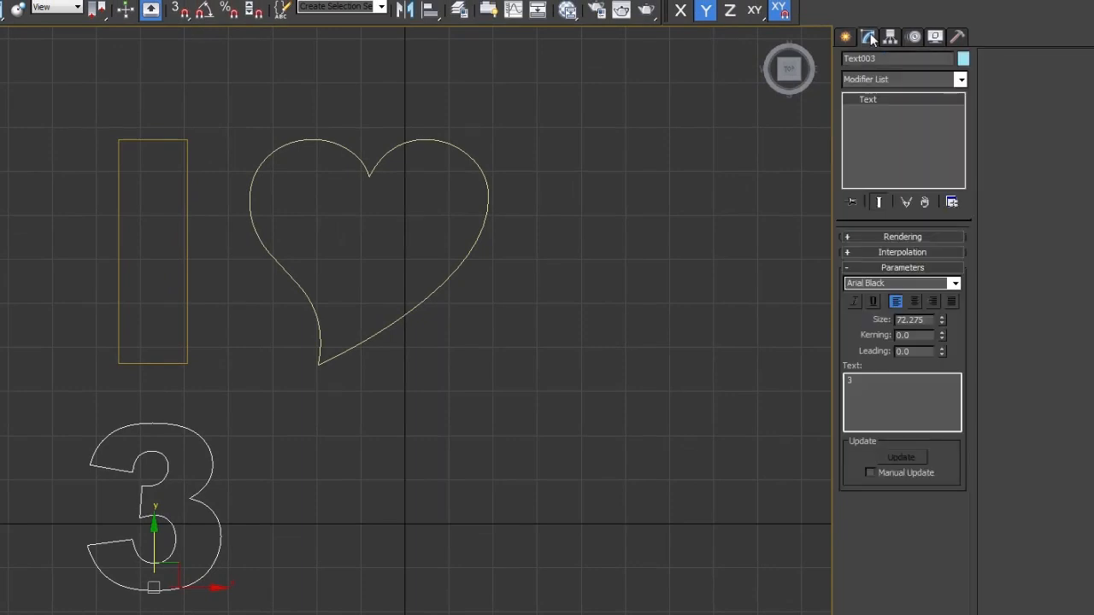
double_click(910, 319)
text(100)
key(Return)
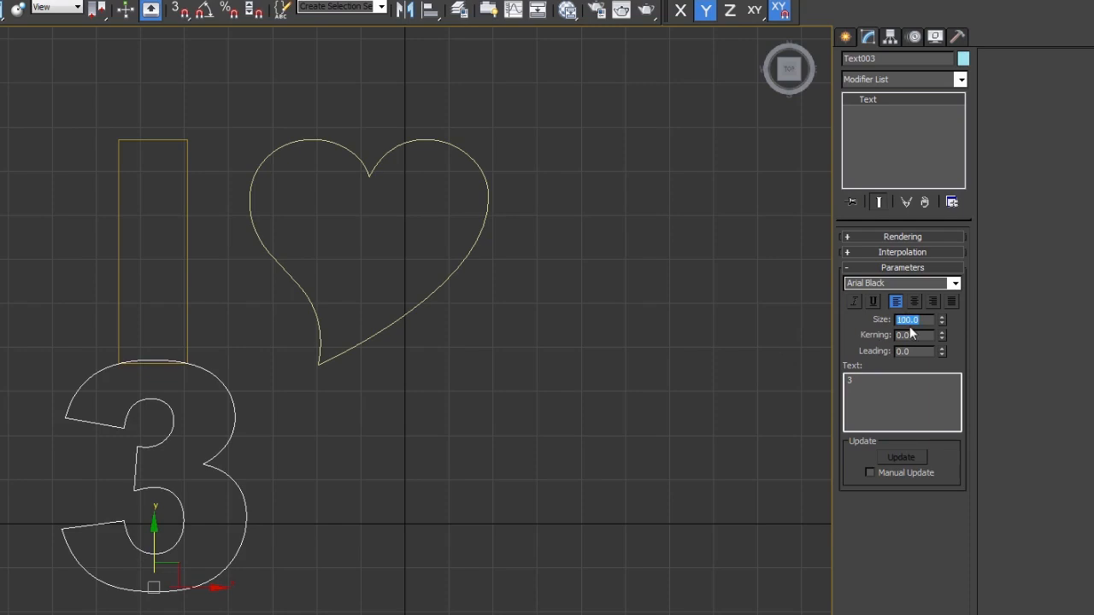
Select the letter I to check its text size against the 3, and clear the selection.
click(334, 420)
click(117, 270)
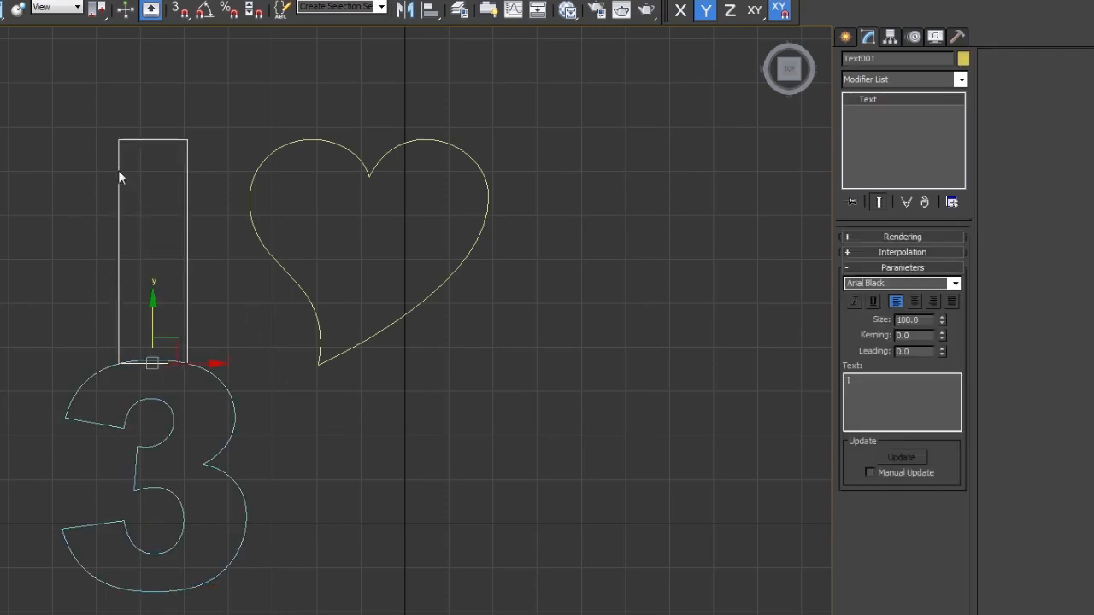
drag(918, 320, 900, 319)
click(262, 467)
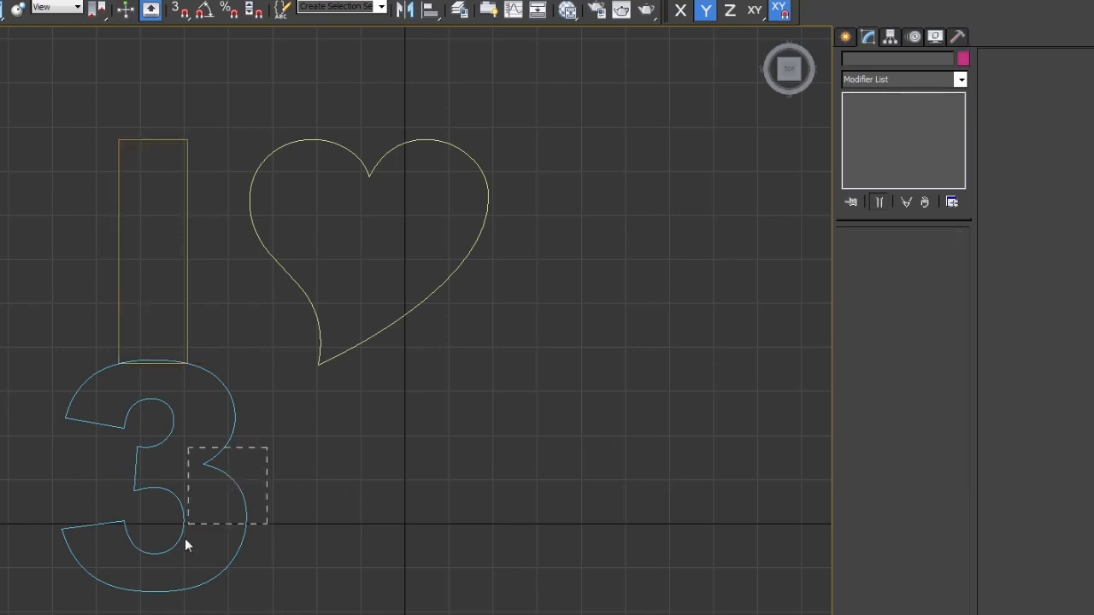
Select the 3 and move it down along the Y axis to leave a gap below the letter I.
drag(184, 539, 185, 536)
middle_drag(229, 498, 235, 458)
drag(159, 497, 159, 565)
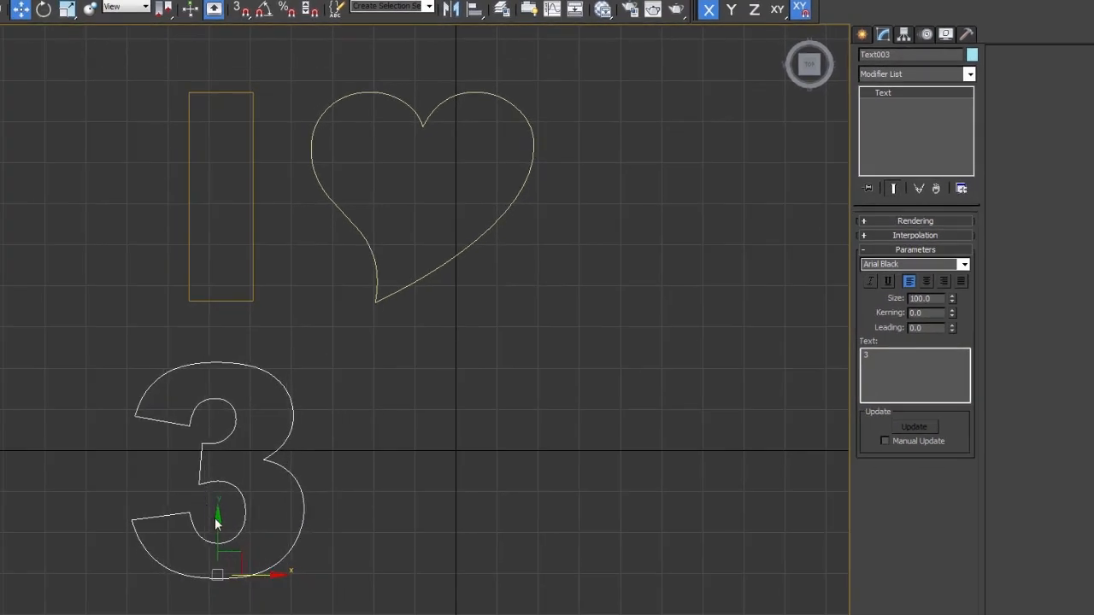
Try moving the 3 freely in the XY plane and along single axes, and return it to its place below the I.
click(219, 523)
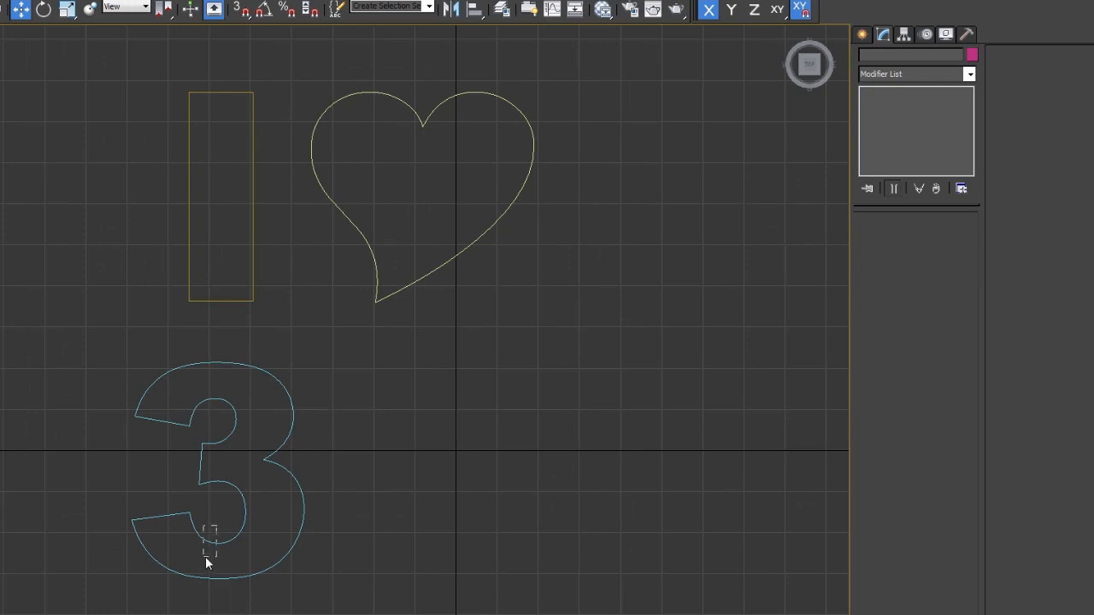
click(205, 557)
click(374, 467)
middle_drag(375, 467, 379, 444)
drag(342, 435, 226, 513)
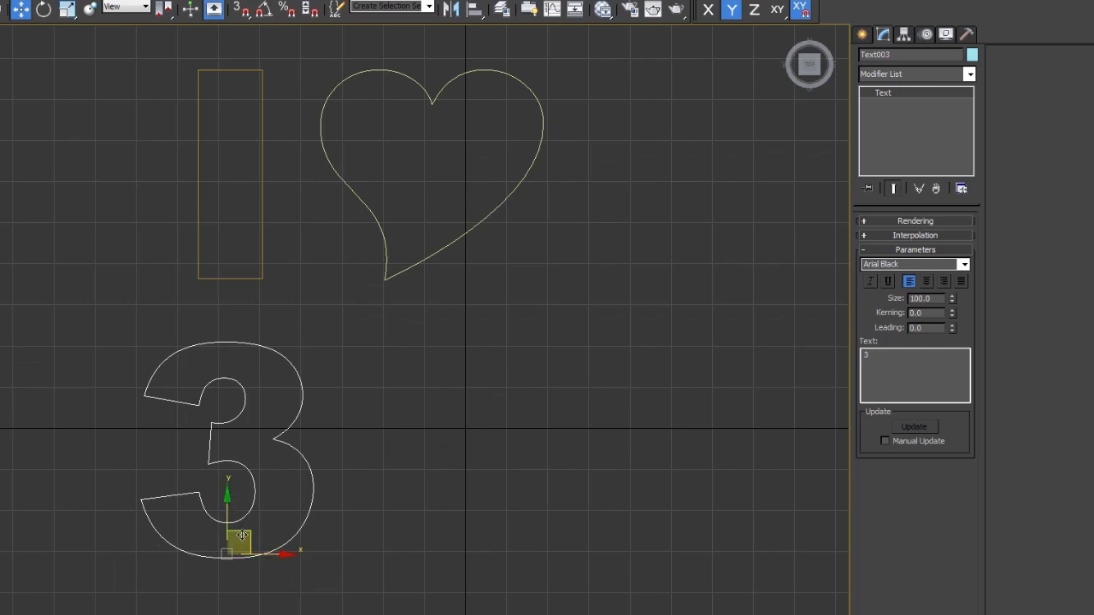
drag(242, 536, 468, 435)
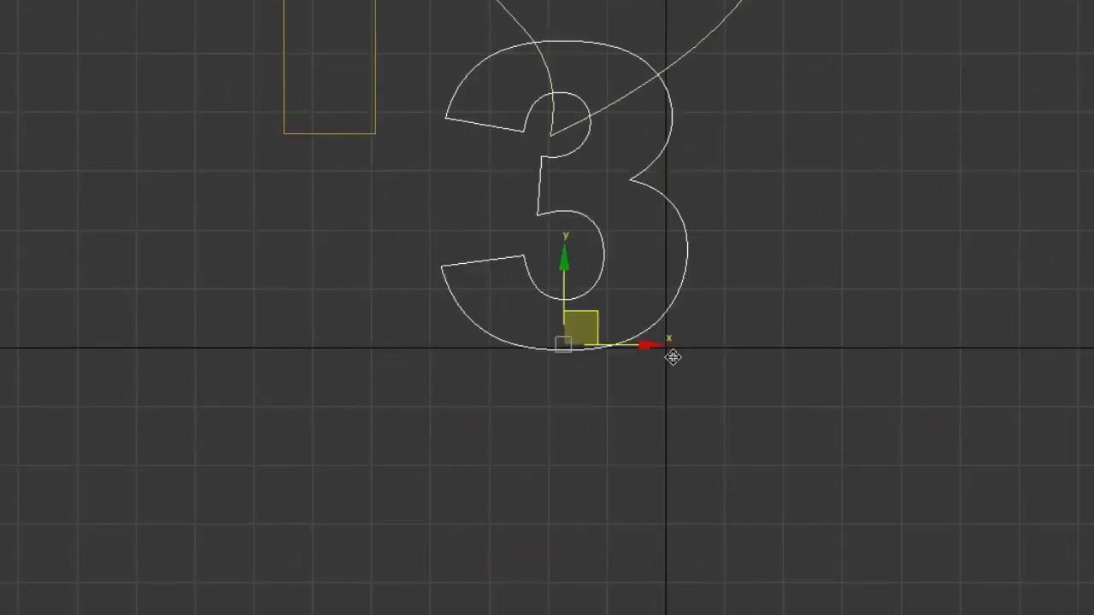
drag(672, 357, 429, 546)
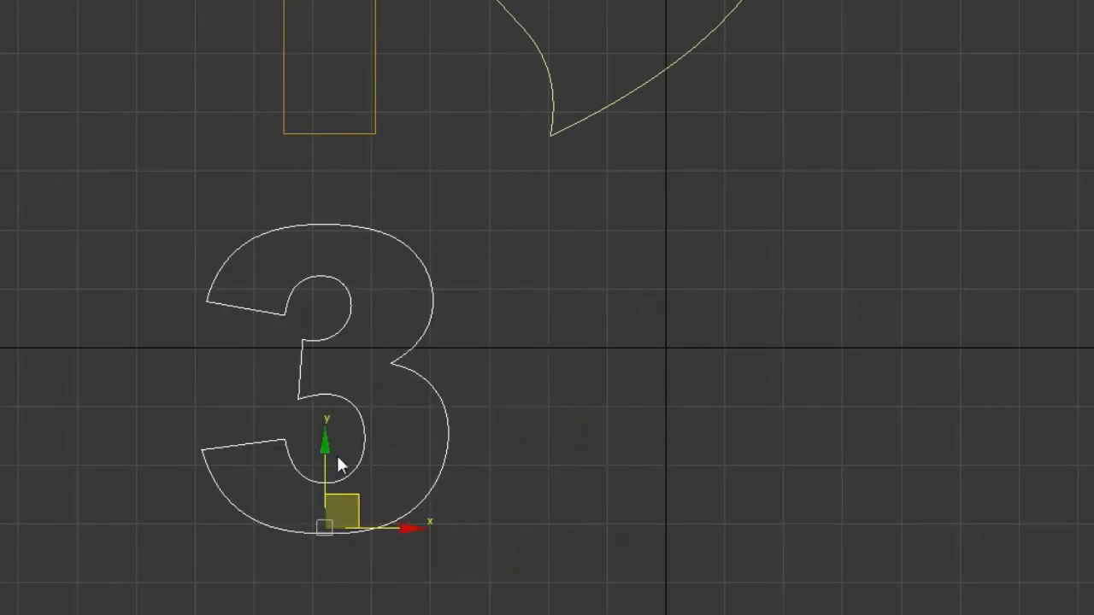
drag(325, 446, 425, 433)
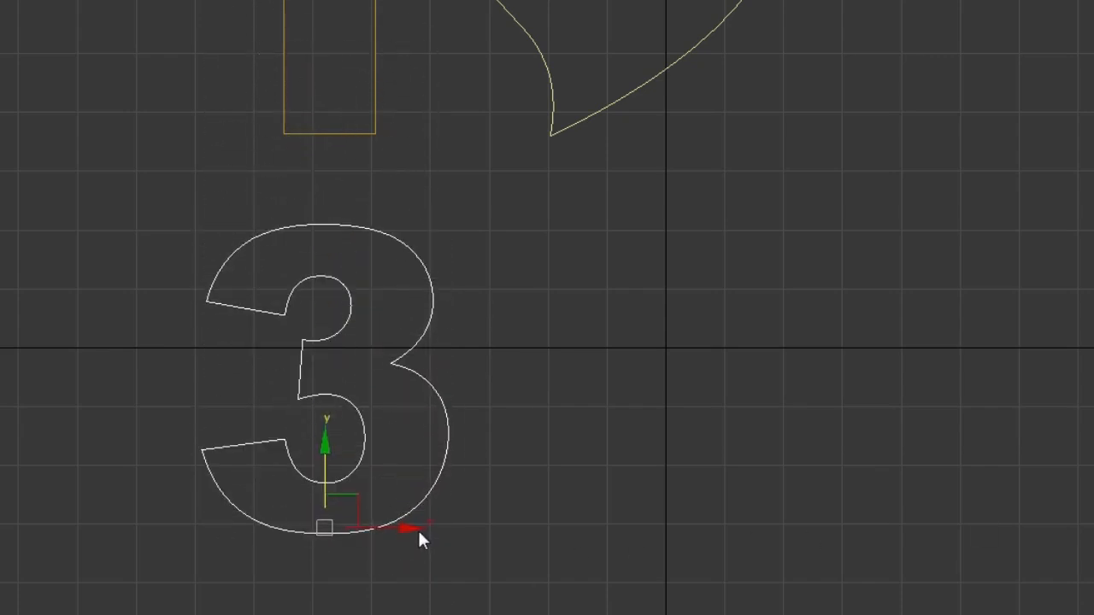
drag(396, 532, 397, 507)
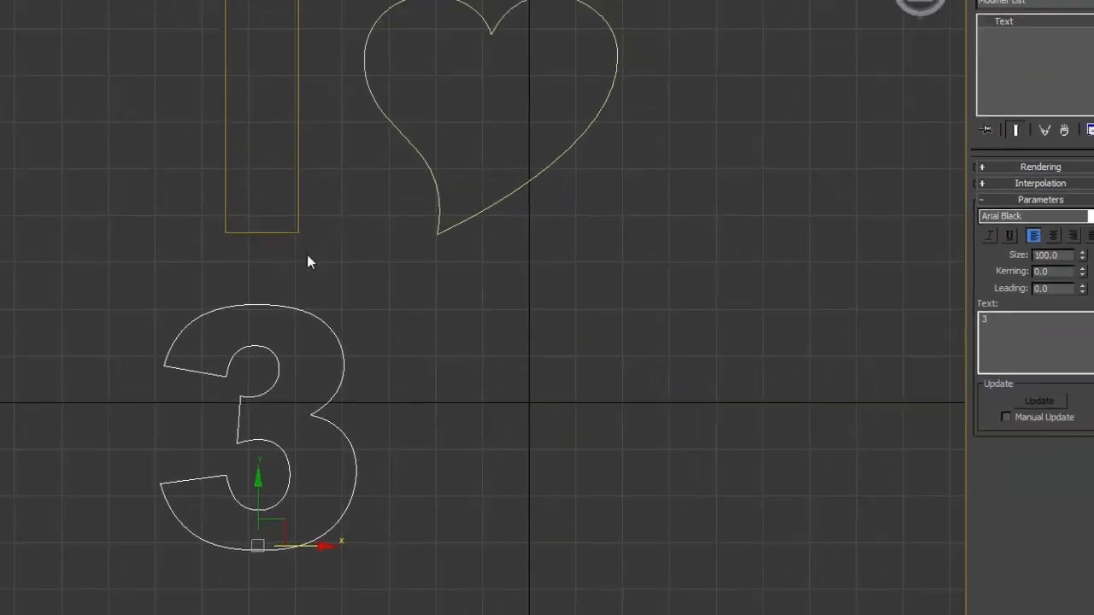
middle_drag(447, 424, 448, 404)
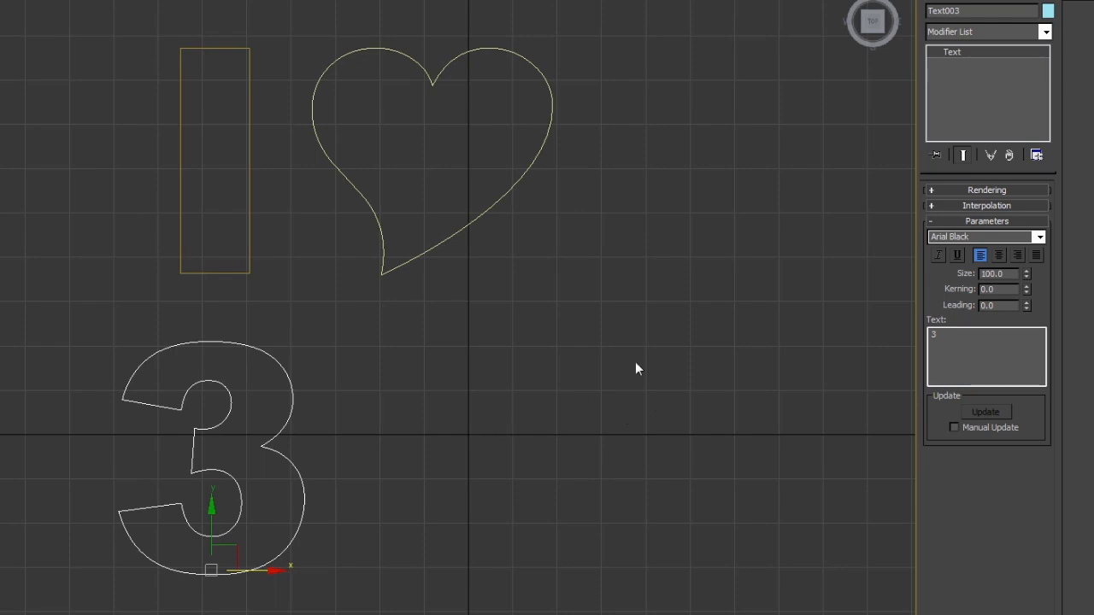
Create a Text spline with the text "D" in Arial Black at size 100 beside the 3, and end text creation.
click(933, 2)
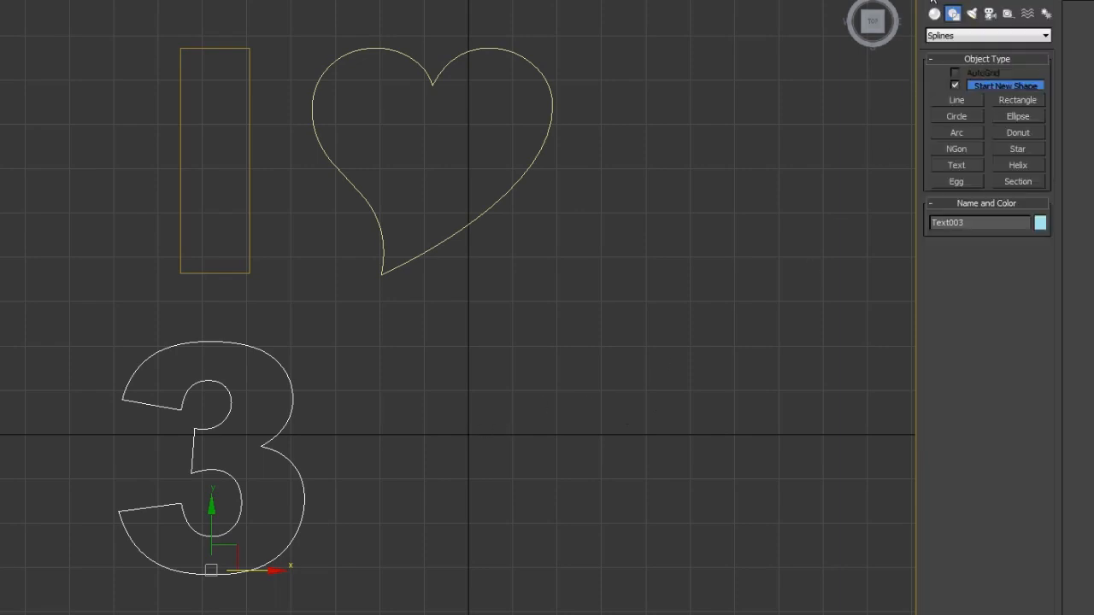
click(958, 166)
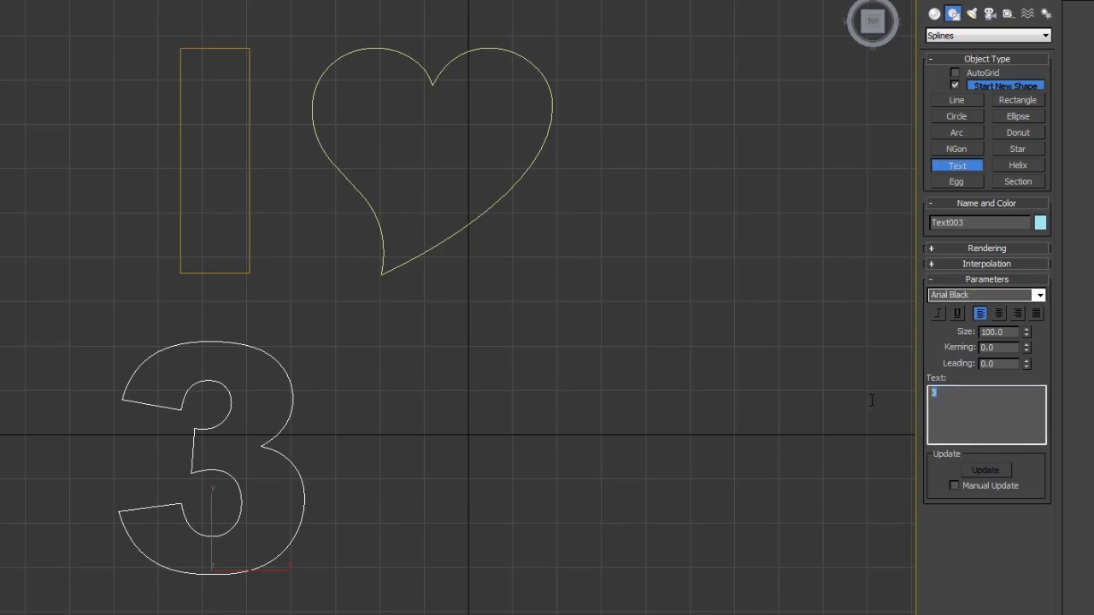
text(D)
click(416, 578)
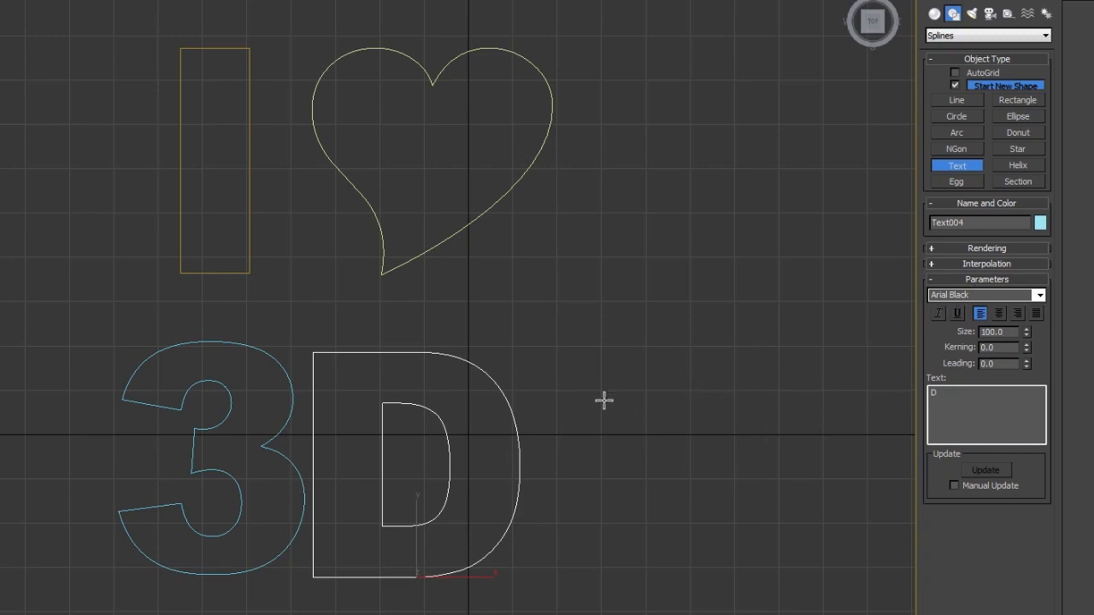
right_click(536, 431)
Move the D down along the Y axis so its base sits slightly below the 3.
middle_drag(309, 487, 339, 486)
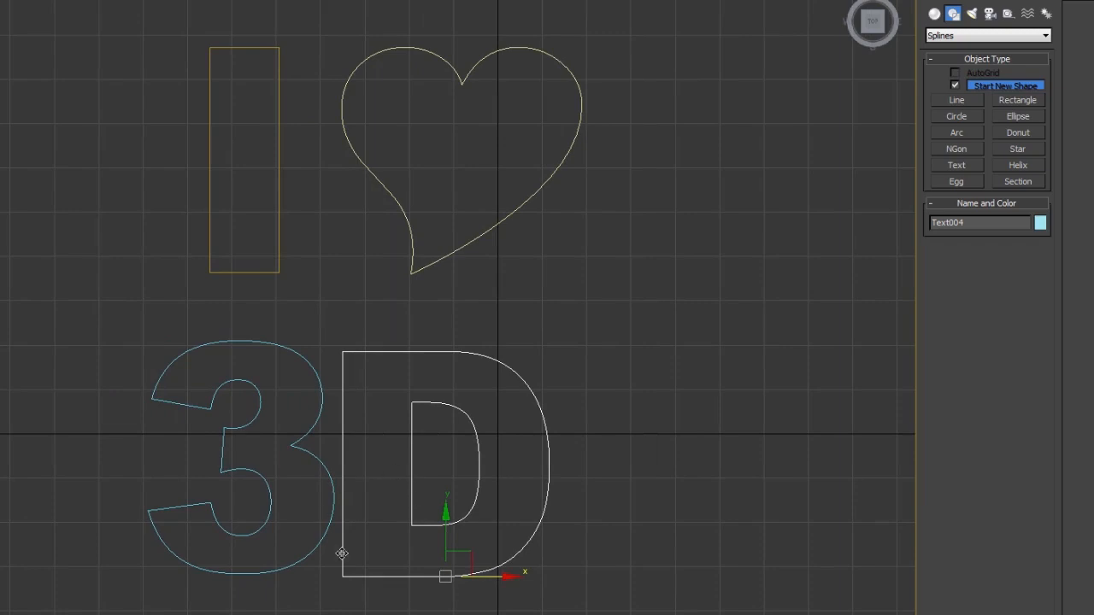
drag(454, 541, 454, 564)
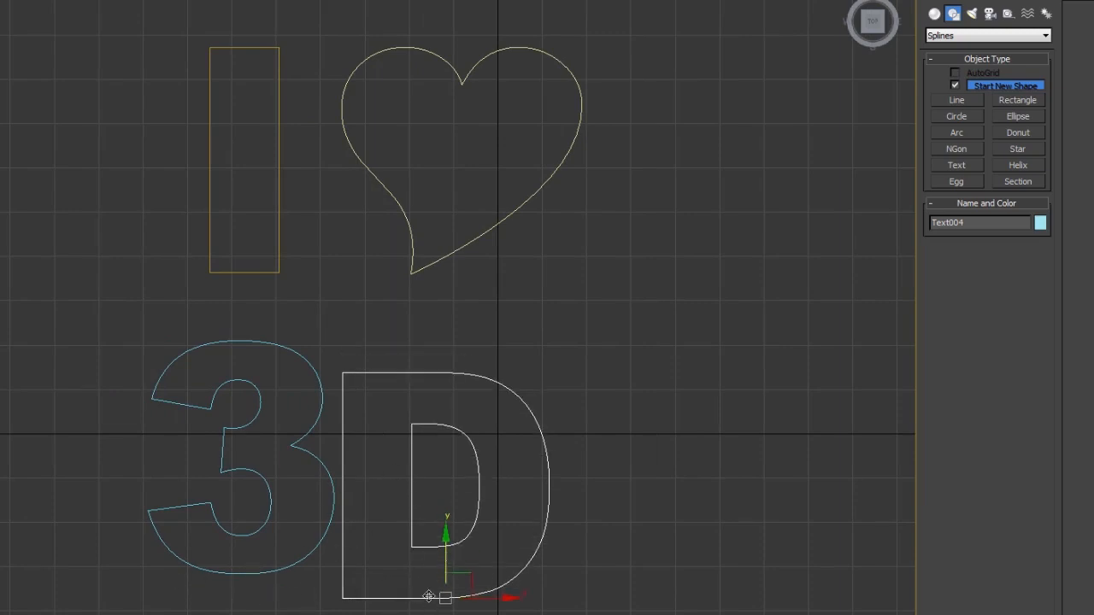
middle_drag(382, 513, 361, 510)
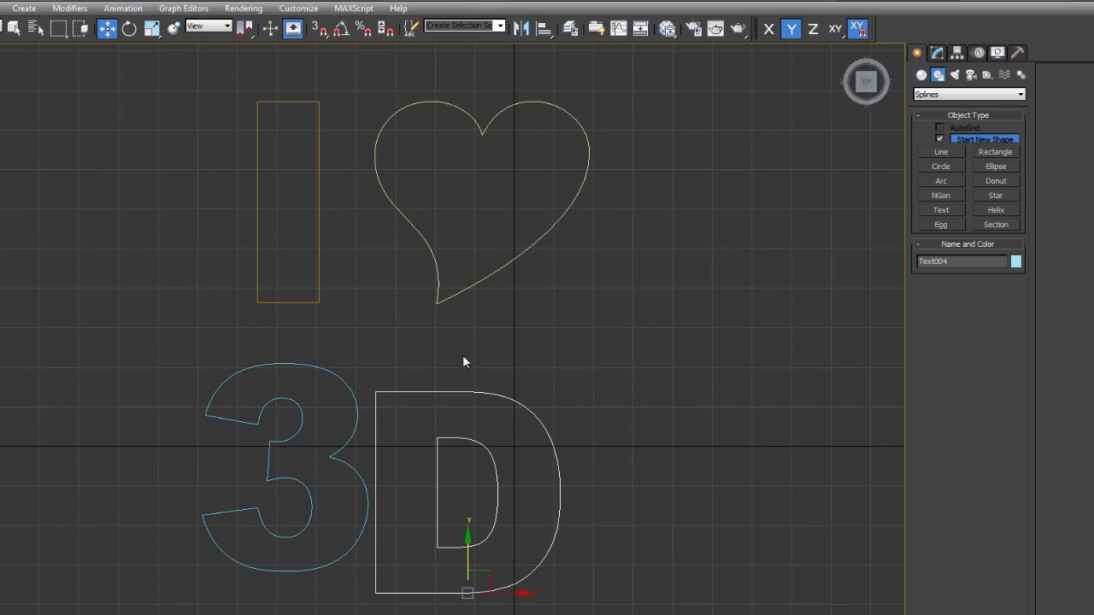
Open the snap options to examine which snap types are enabled, including Vertex.
shift+right_click(504, 345)
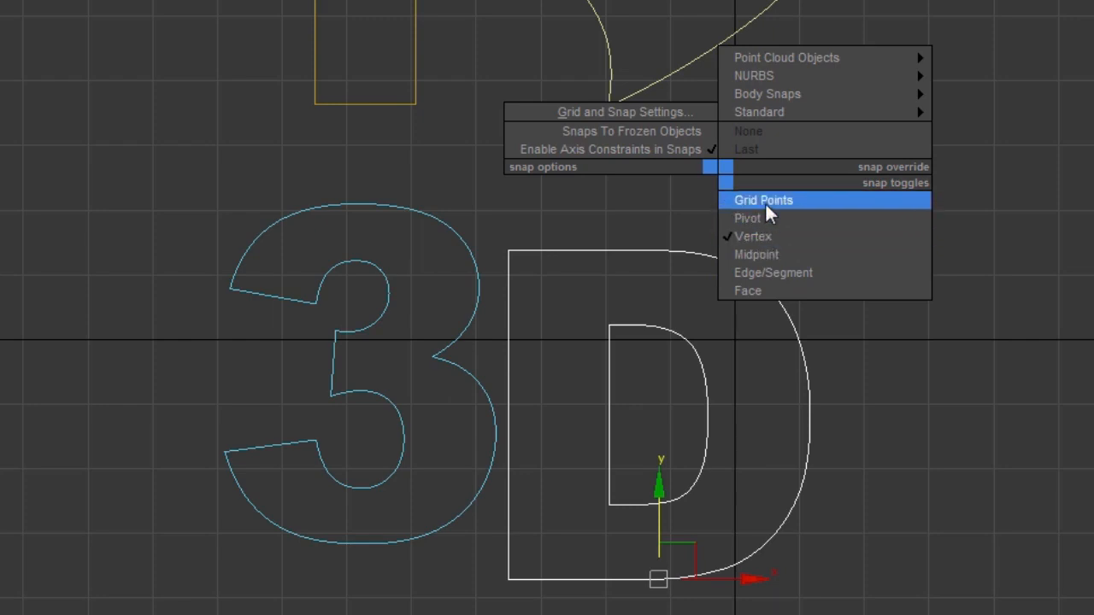
click(822, 212)
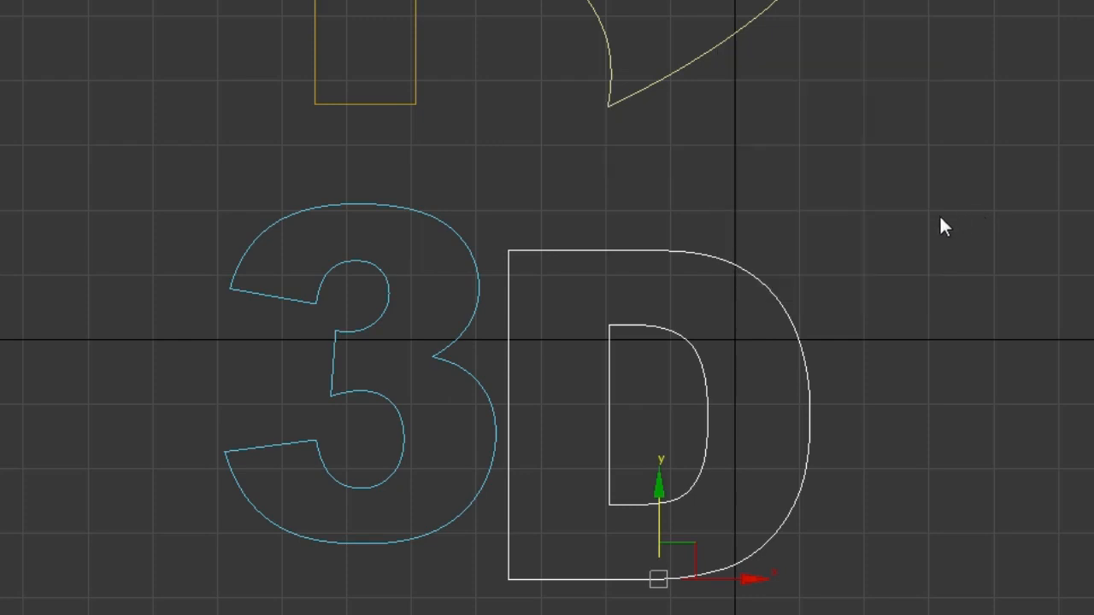
shift+right_click(794, 179)
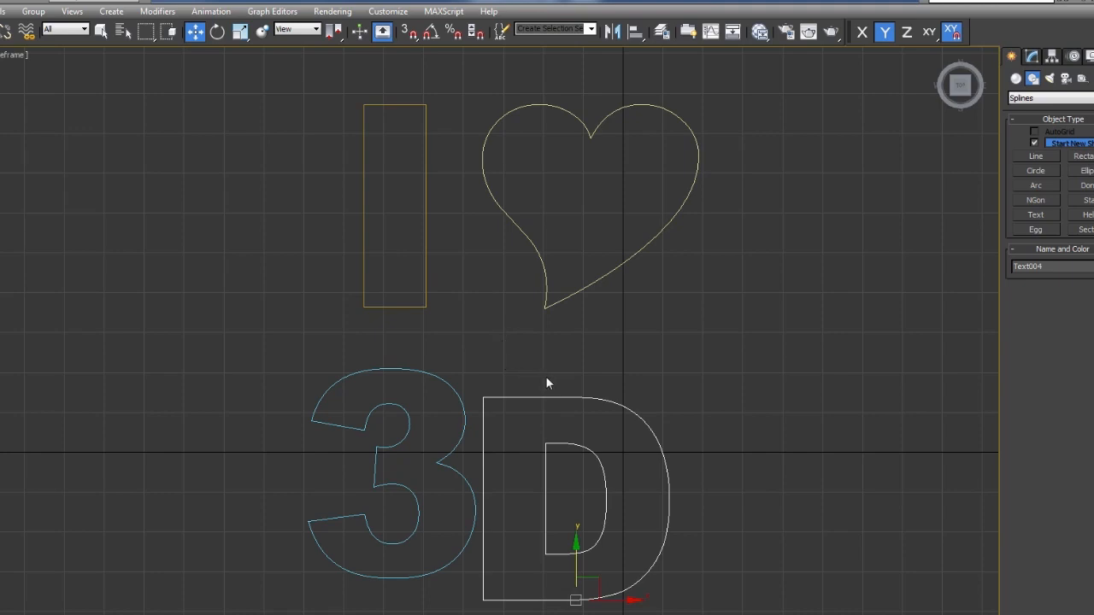
Try moving the D along the Y axis with snapping on, targeting the lowest vertex of the 3.
key(s)
key(s)
key(s)
key(s)
key(s)
key(s)
key(s)
key(s)
key(s)
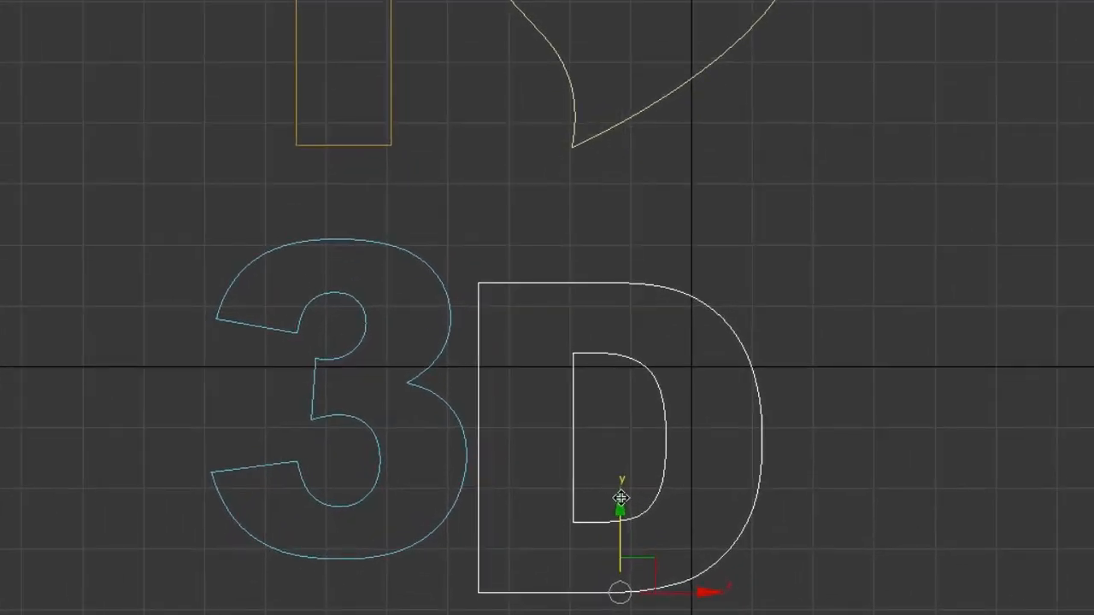
drag(621, 497, 340, 573)
key(g)
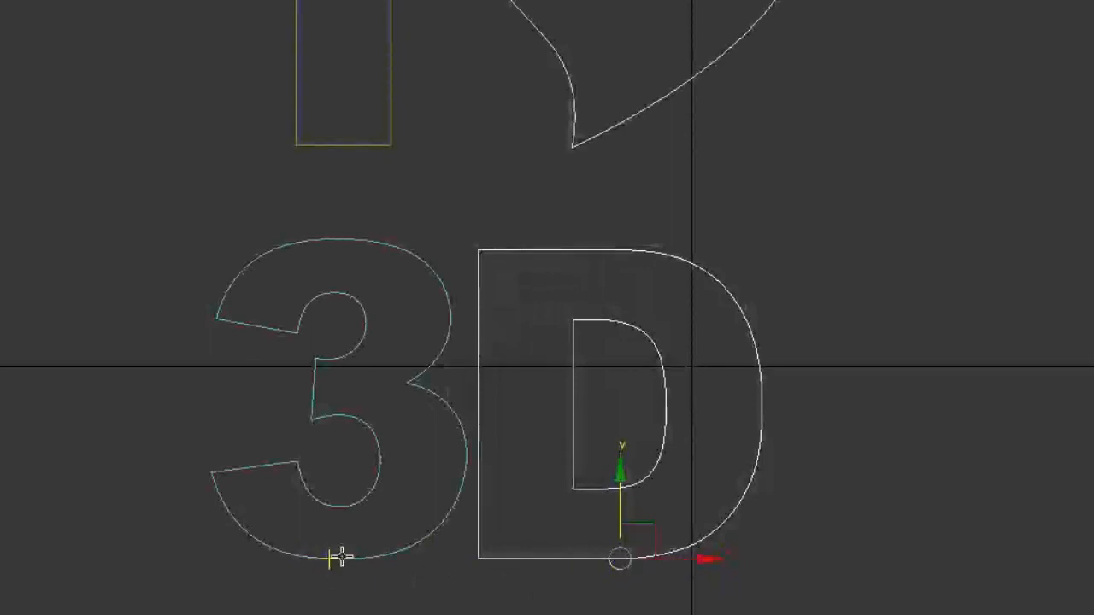
key(g)
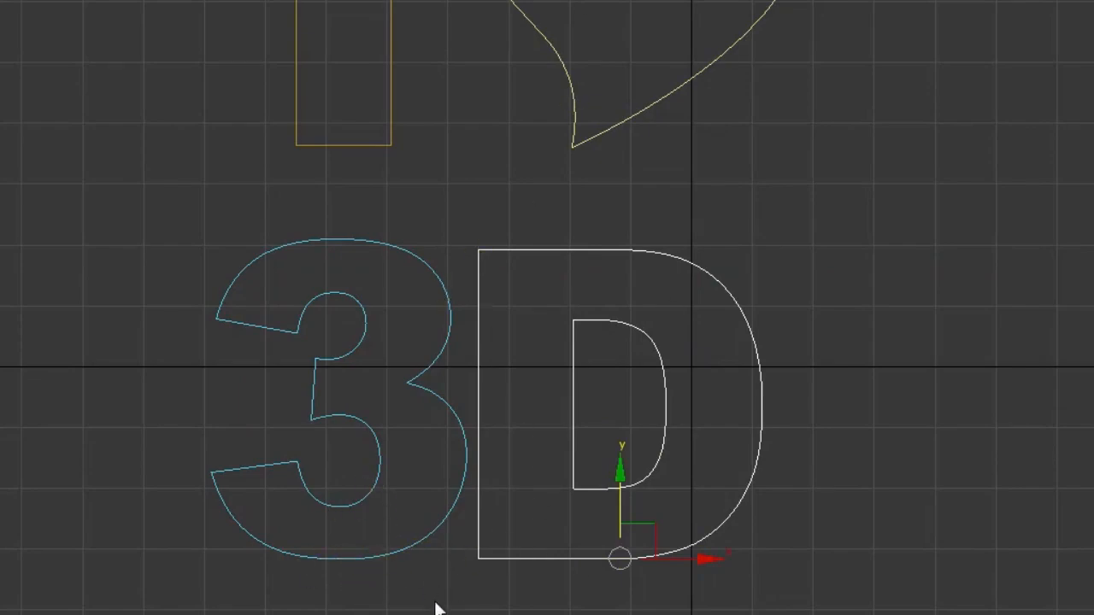
scroll(444, 610, down, 2)
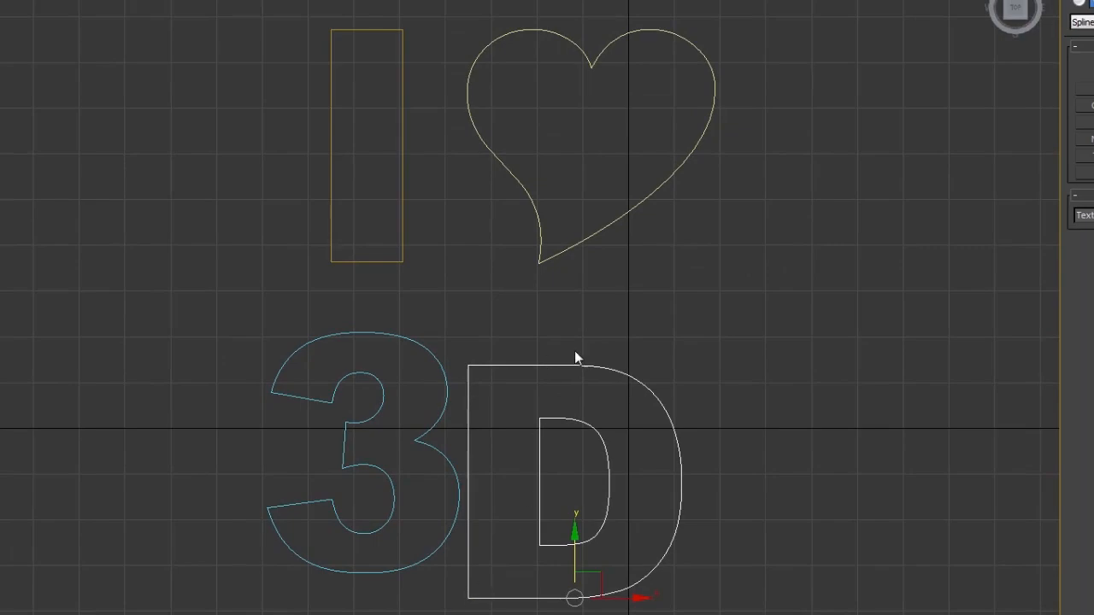
Align the base of the D with the bottom vertex of the 3 by vertex-snapping it along the Y axis.
shift+right_click(626, 329)
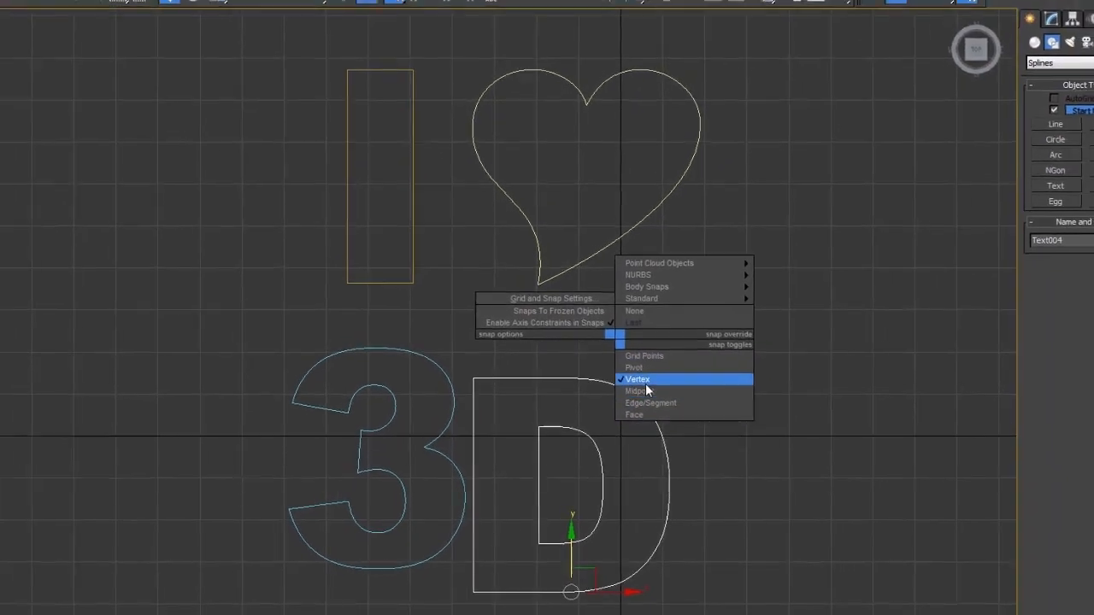
click(647, 367)
key(s)
click(402, 32)
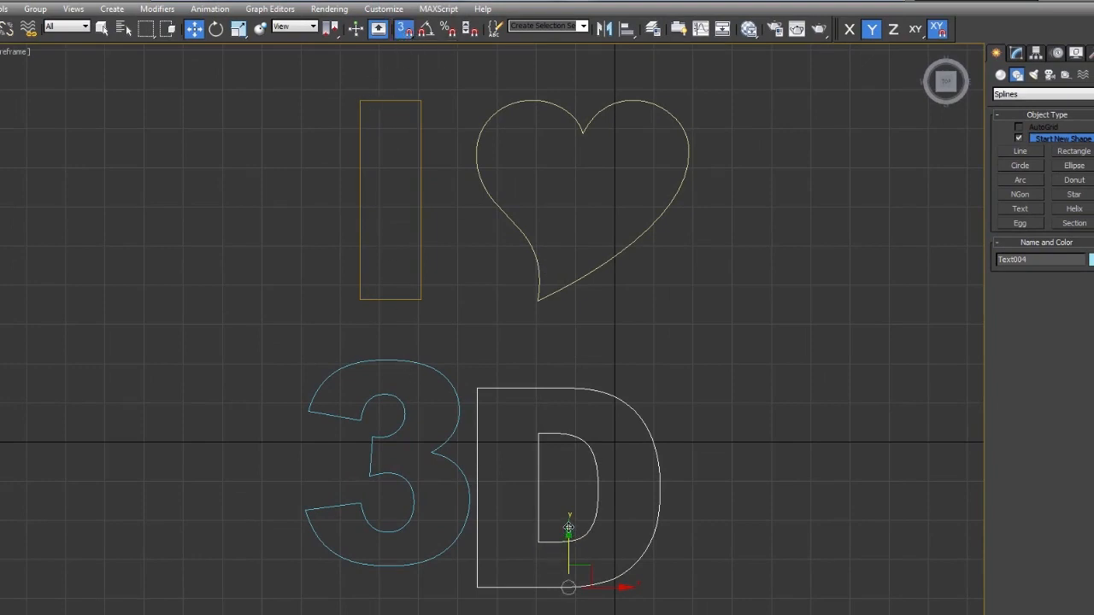
drag(568, 527, 392, 557)
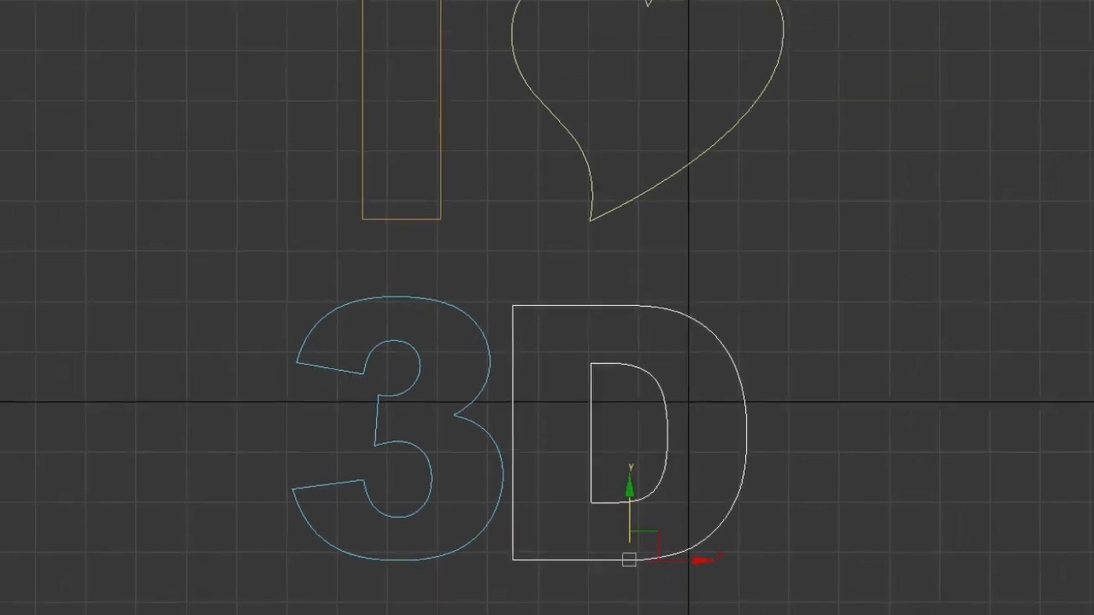
Space the D and the 3 apart along the X axis, shifting the D right and the 3 slightly left, and deselect.
drag(682, 586, 704, 405)
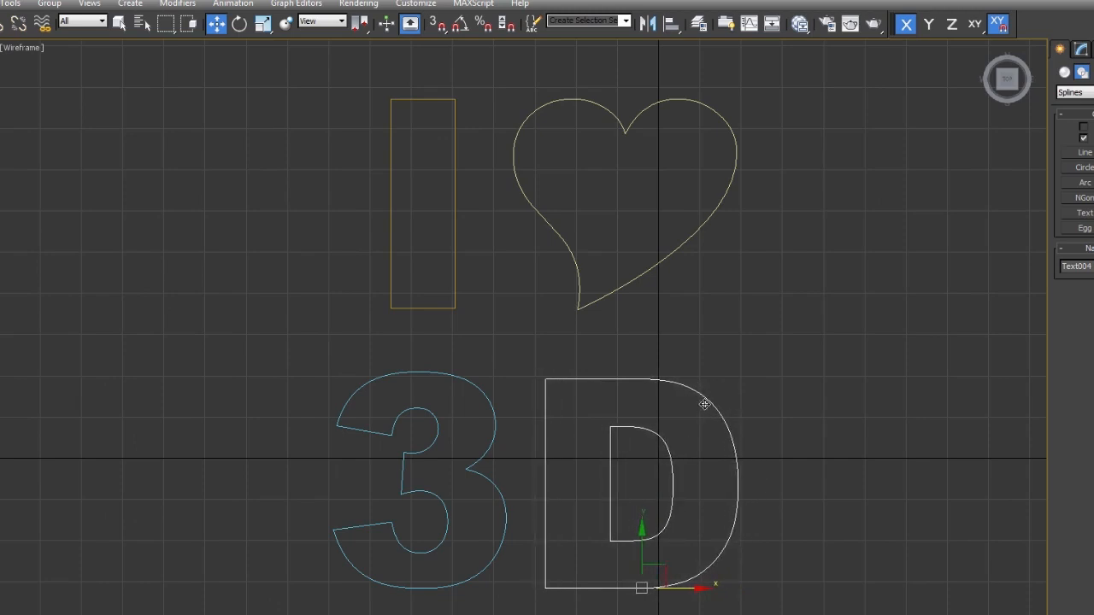
click(476, 502)
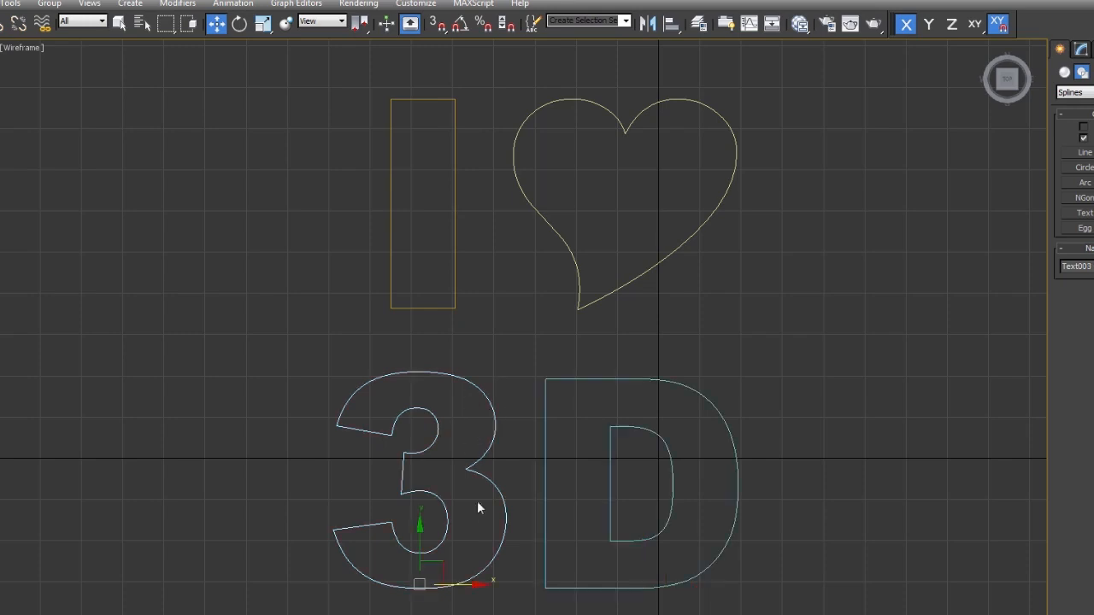
drag(476, 584, 467, 584)
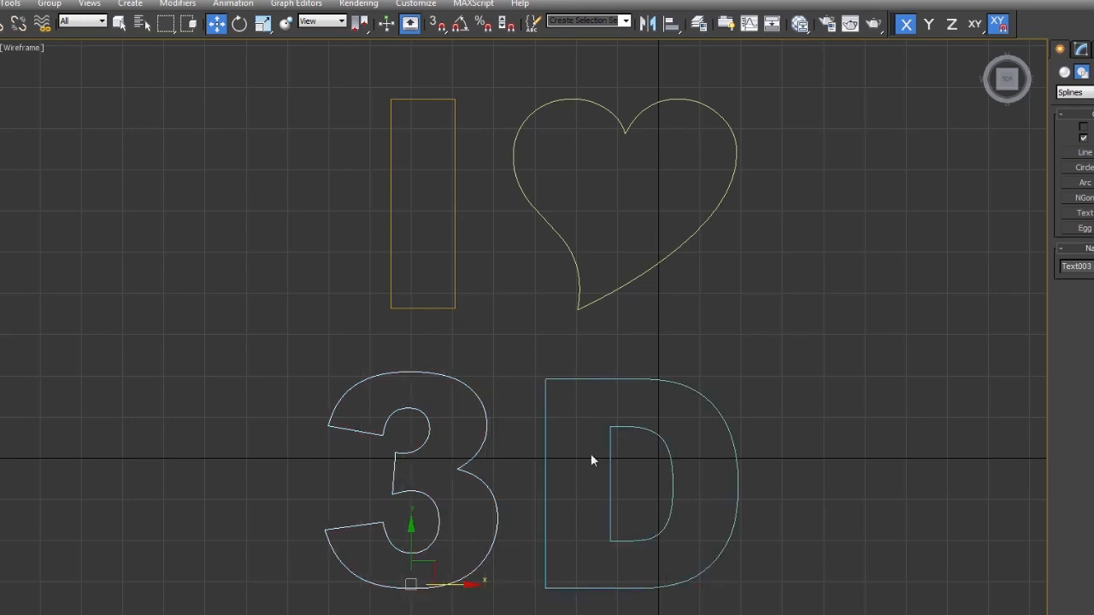
click(519, 339)
middle_drag(518, 339, 526, 367)
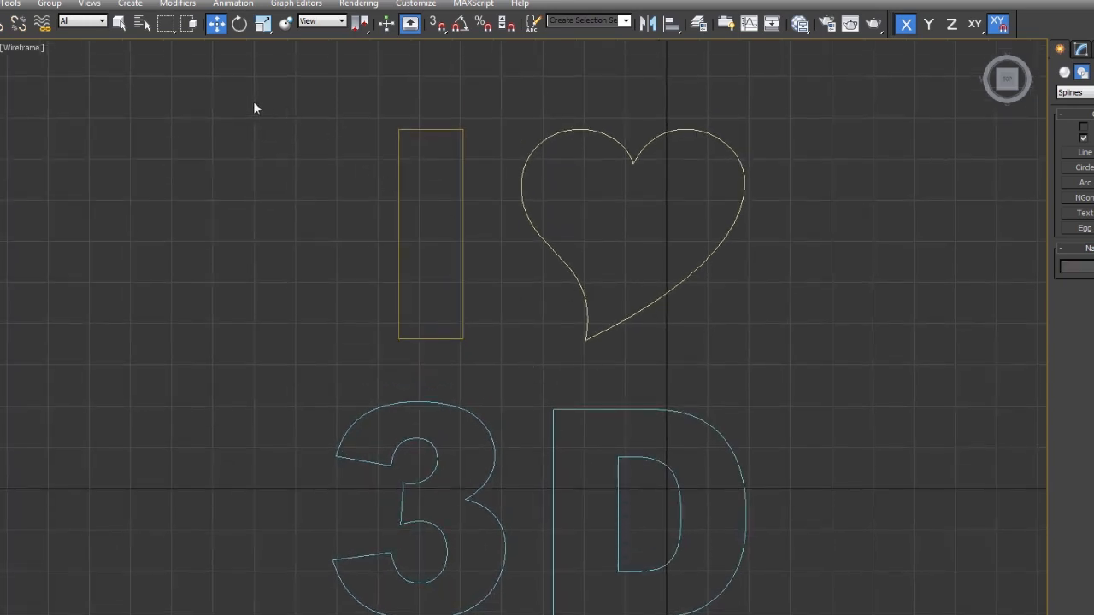
drag(196, 74, 806, 612)
middle_drag(769, 507, 758, 465)
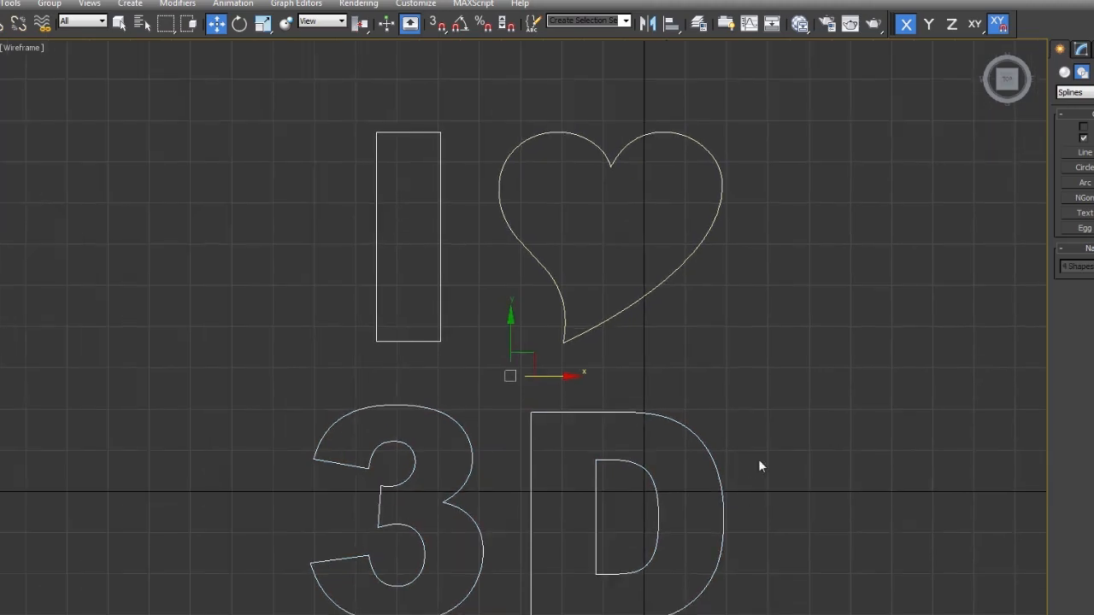
click(768, 421)
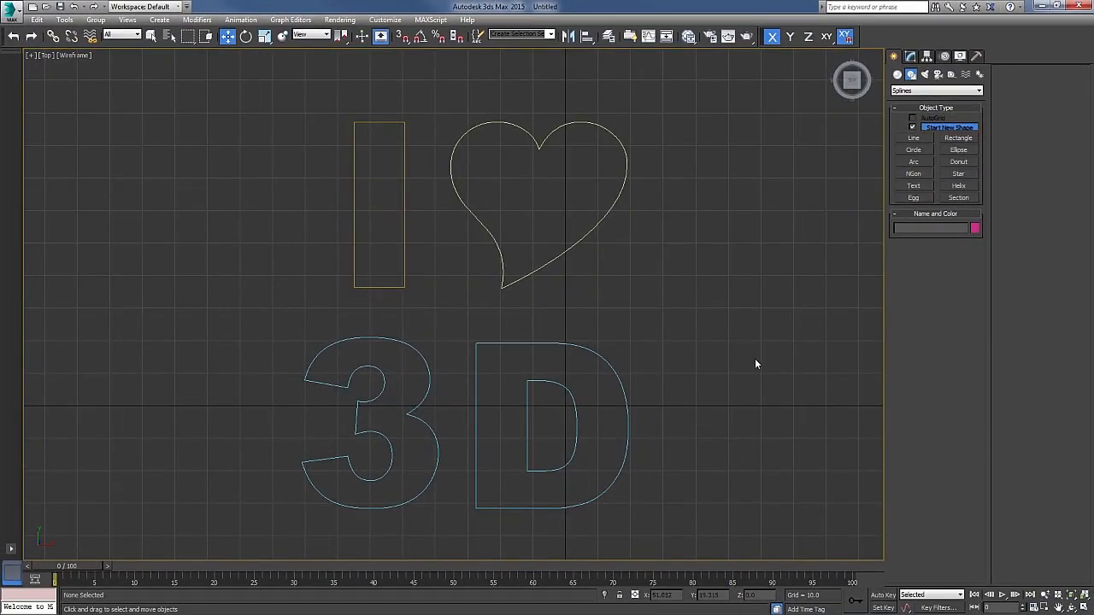
click(913, 186)
middle_drag(701, 230, 664, 272)
right_click(653, 279)
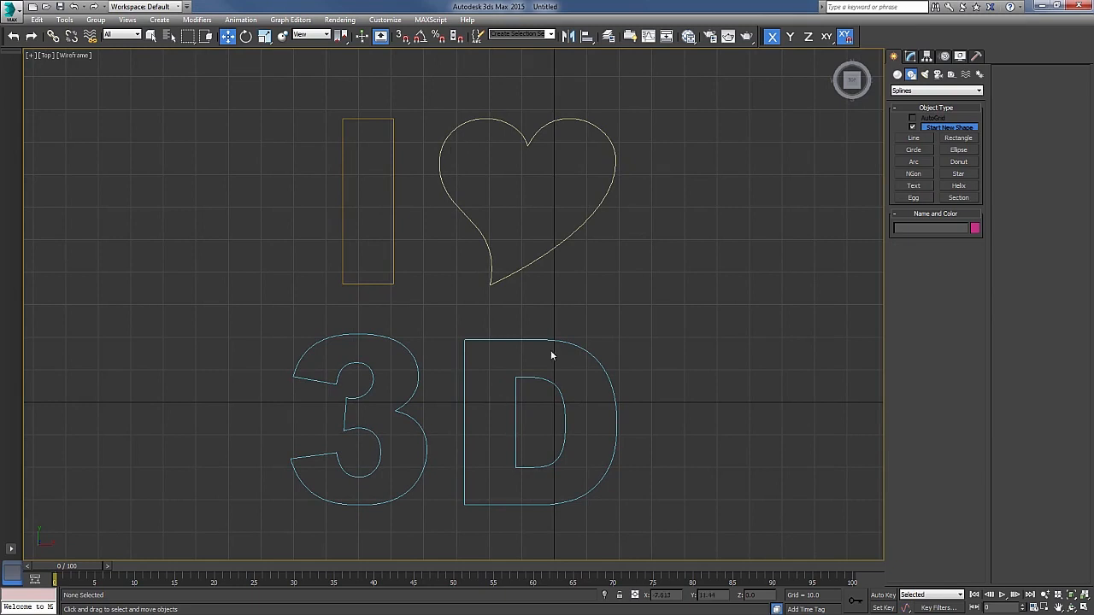
middle_drag(575, 292, 473, 194)
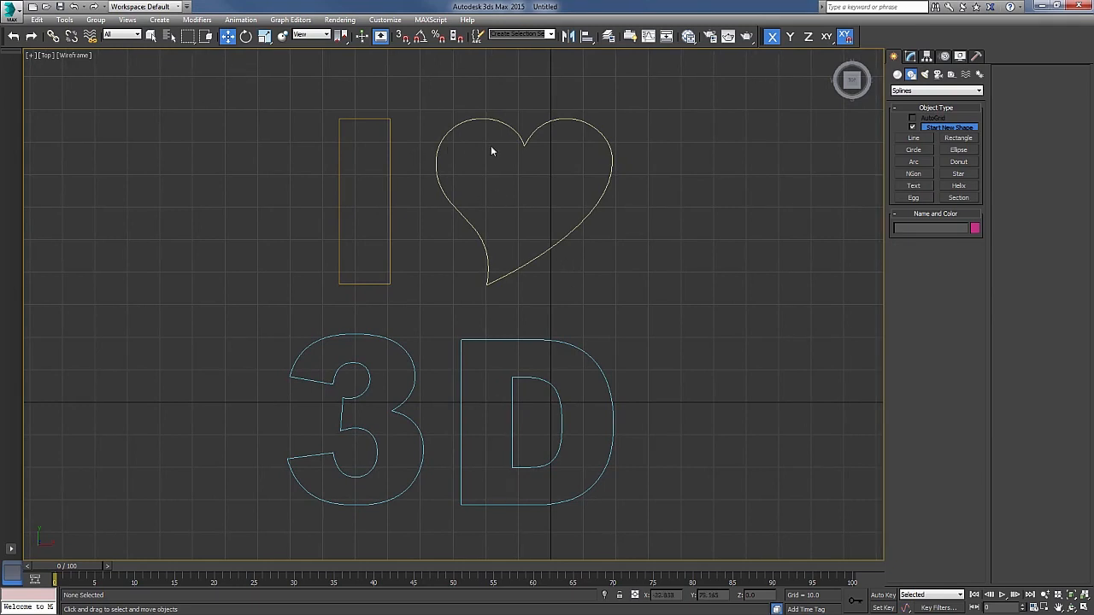
middle_drag(491, 152, 477, 166)
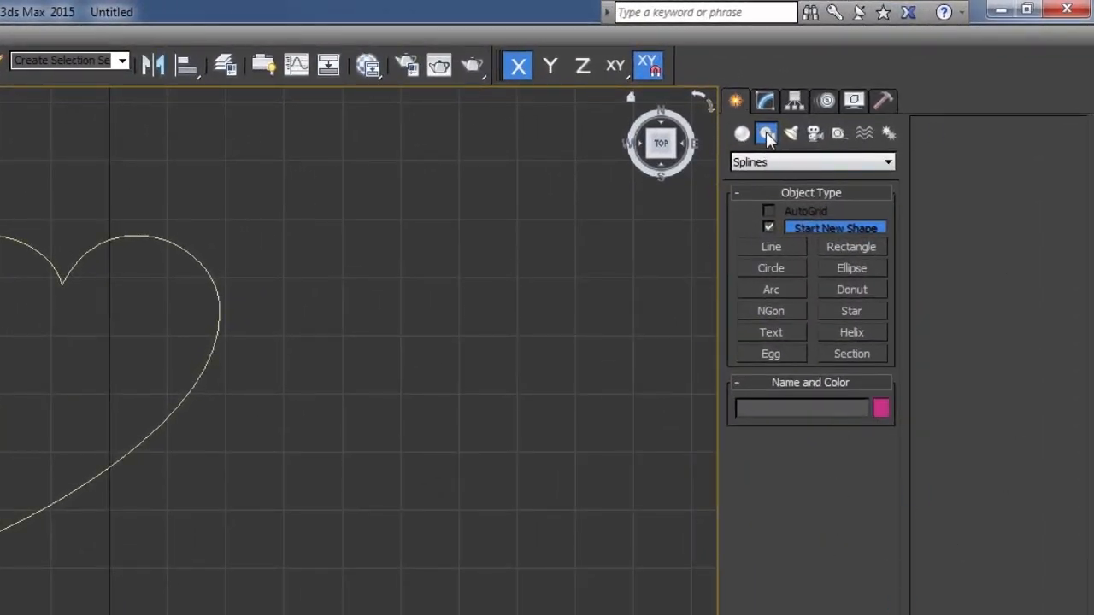
Start a Text spline to examine its font list, size and text content settings, and exit without placing any text.
click(774, 331)
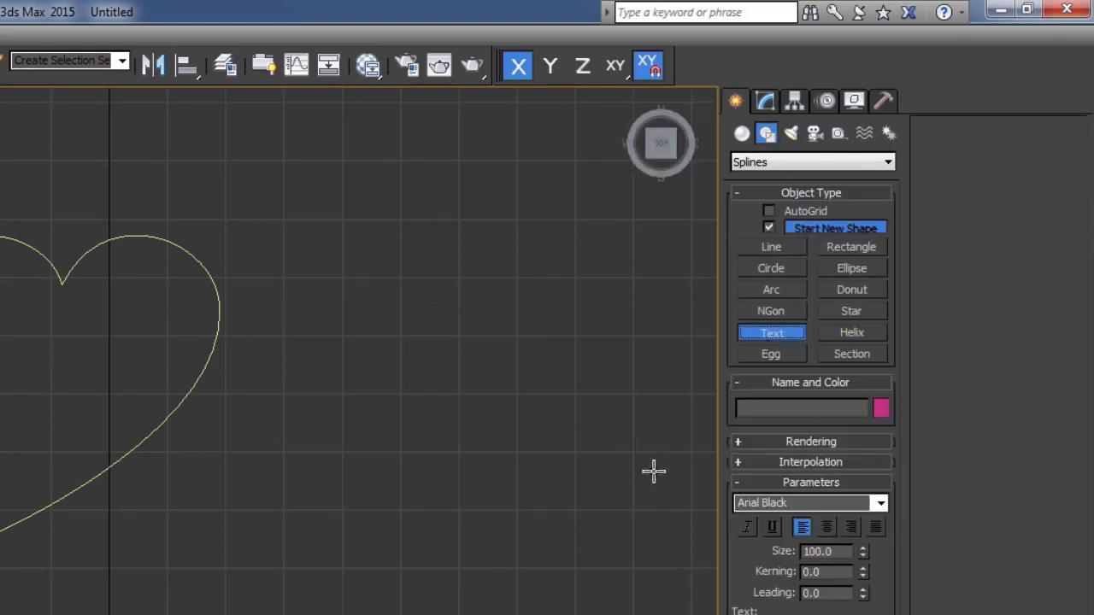
click(880, 503)
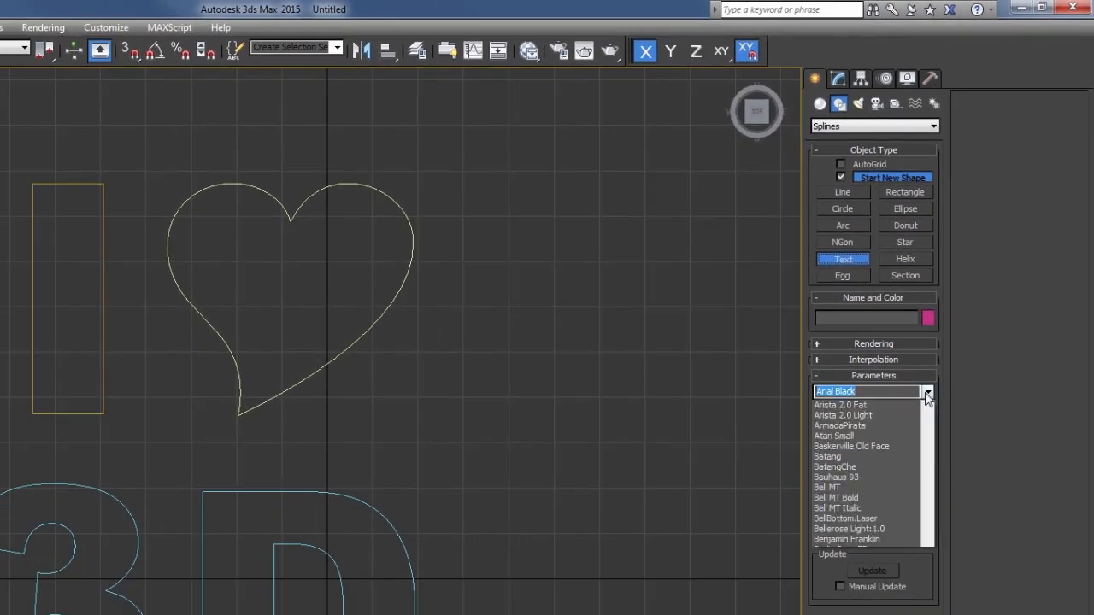
click(927, 392)
click(888, 429)
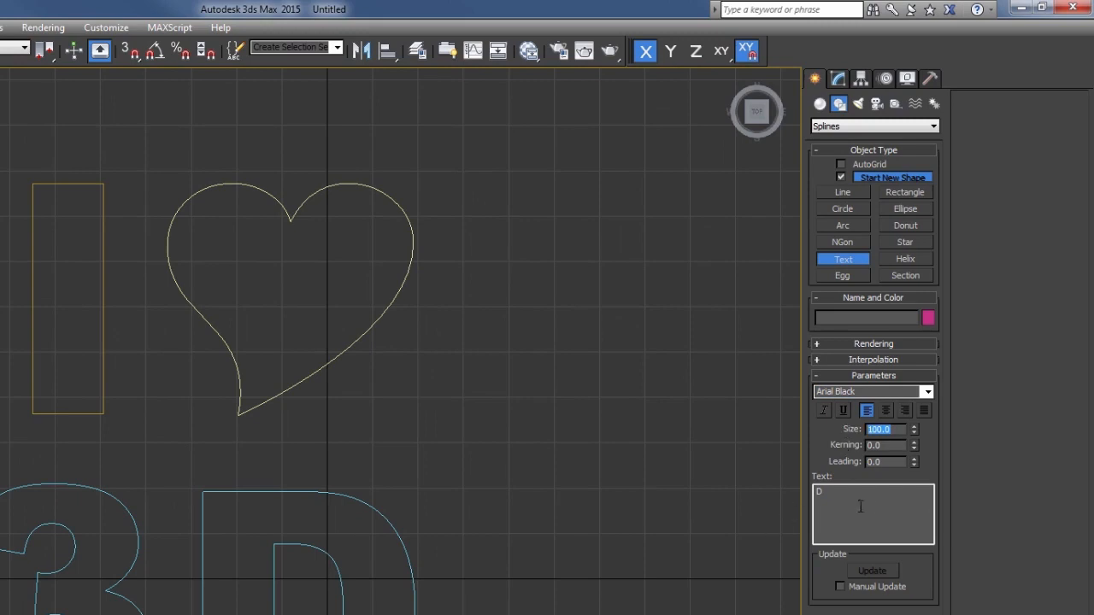
drag(841, 498, 788, 494)
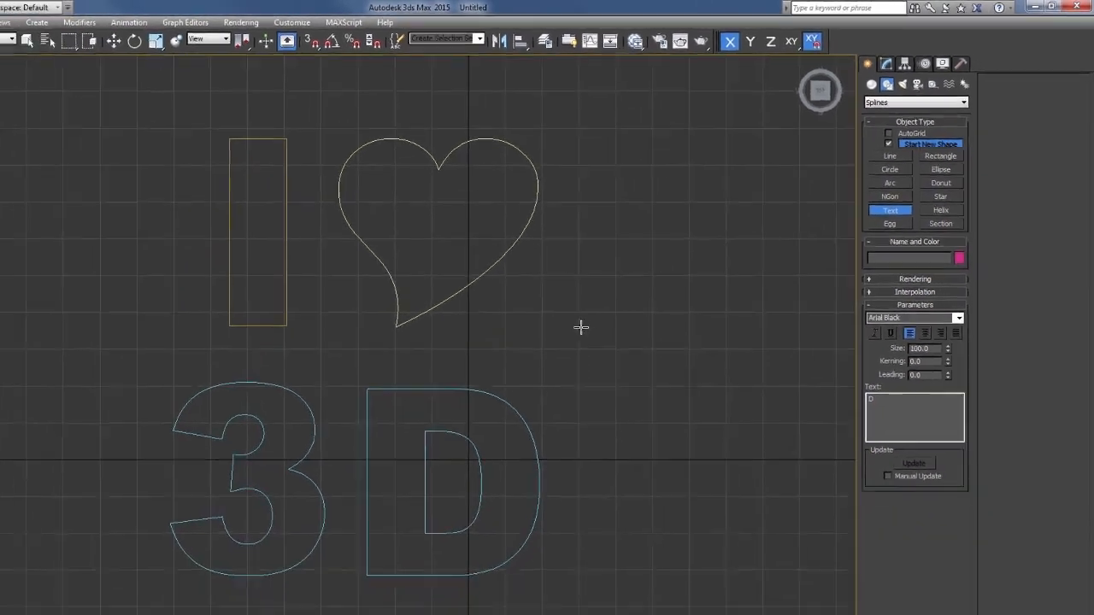
right_click(540, 331)
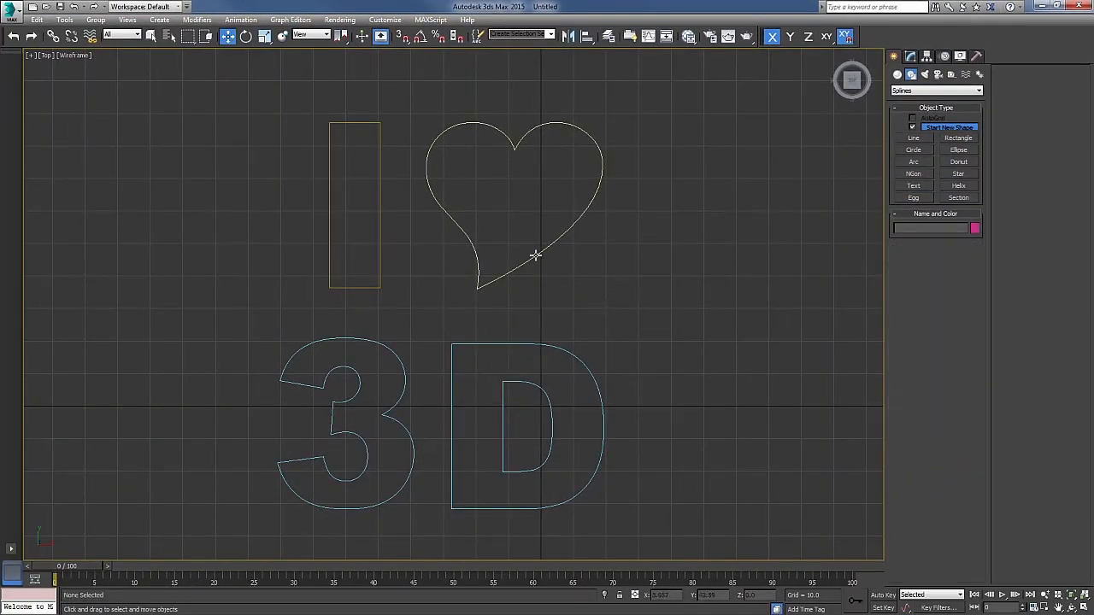
Try moving the D with its movement constrained to the X axis and to the Y axis.
drag(513, 318, 556, 384)
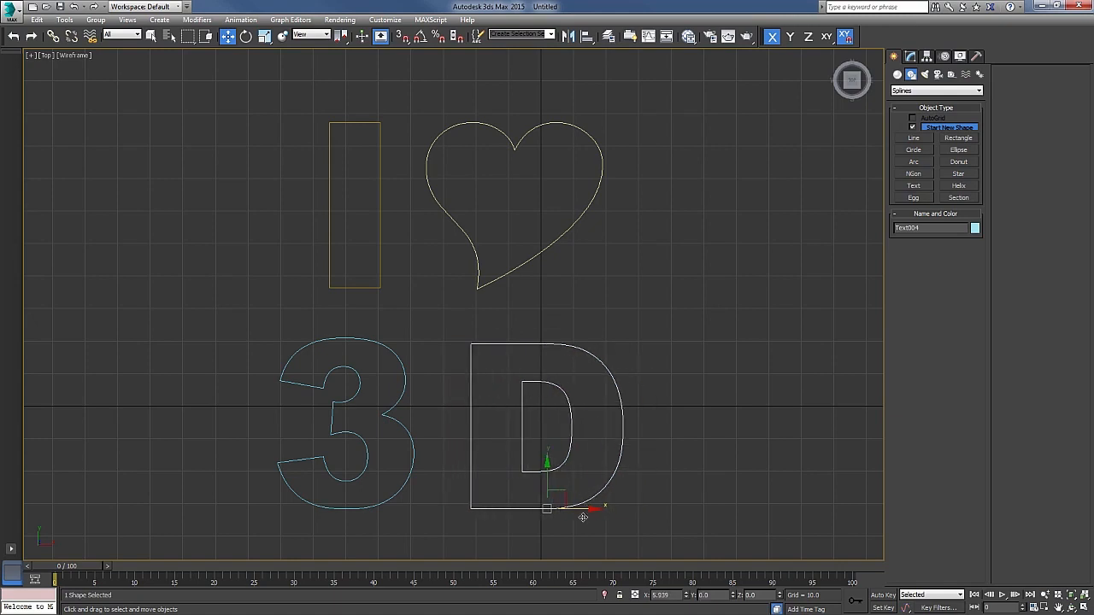
drag(528, 476, 542, 437)
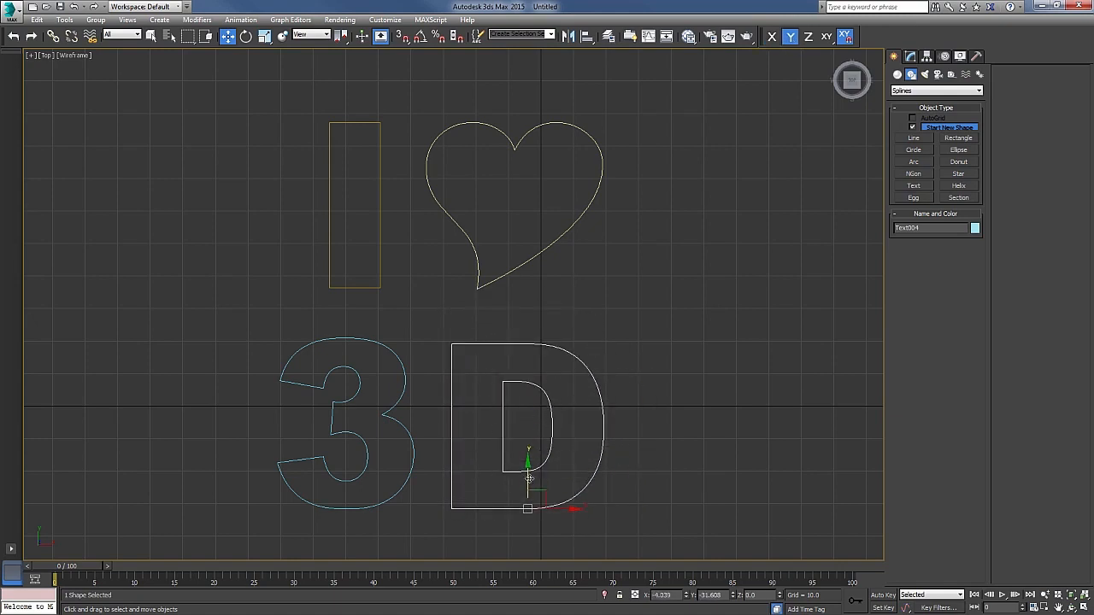
Turn on snapping and open the snap options to examine the enabled snap types and axis constraint setting.
click(403, 37)
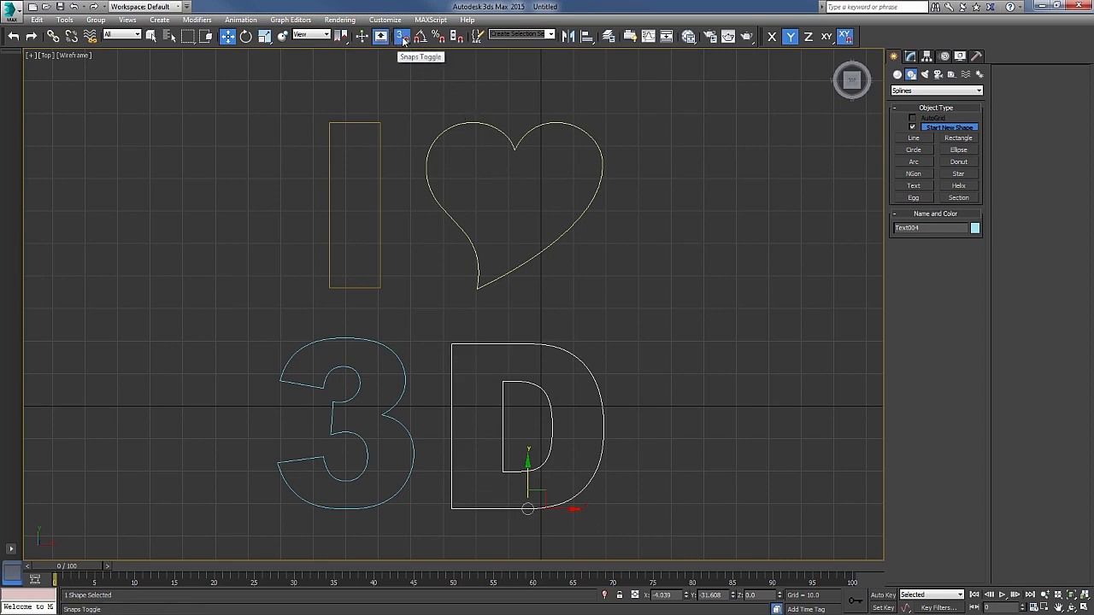
shift+right_click(593, 284)
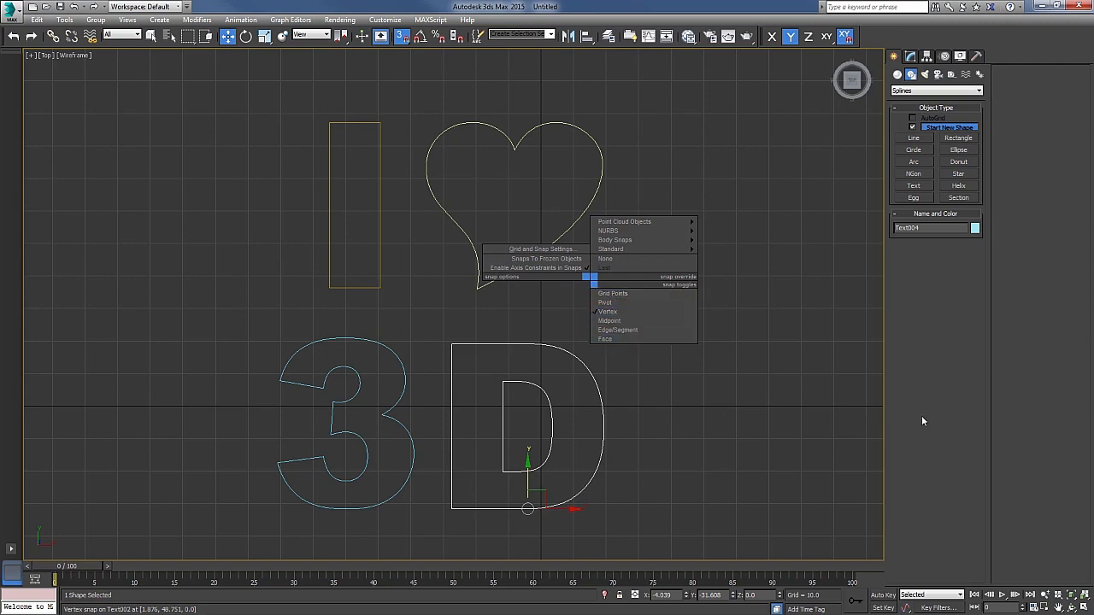
click(1064, 495)
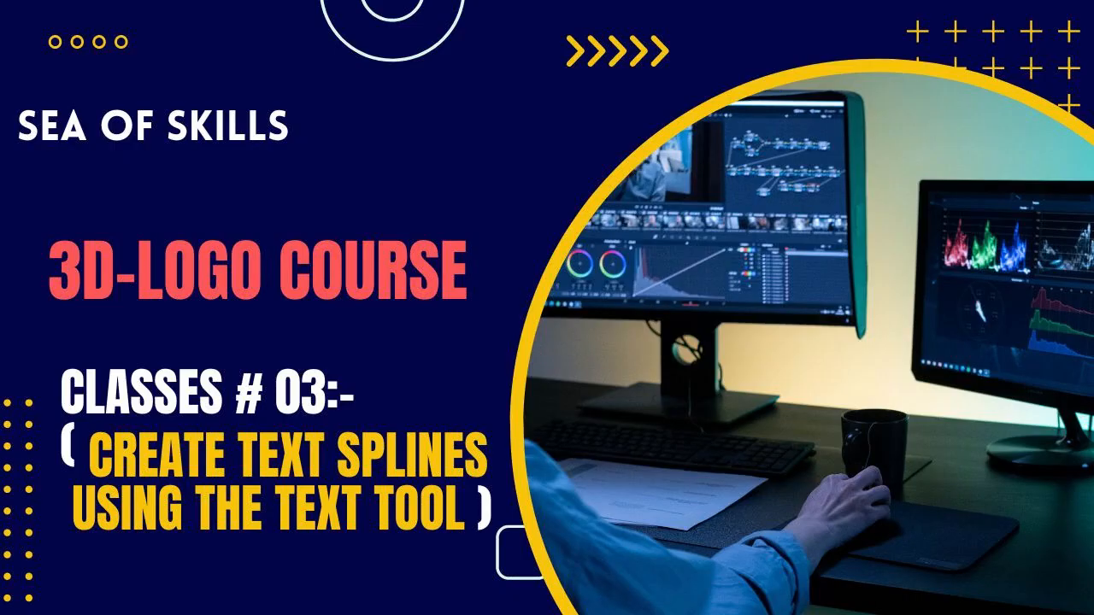